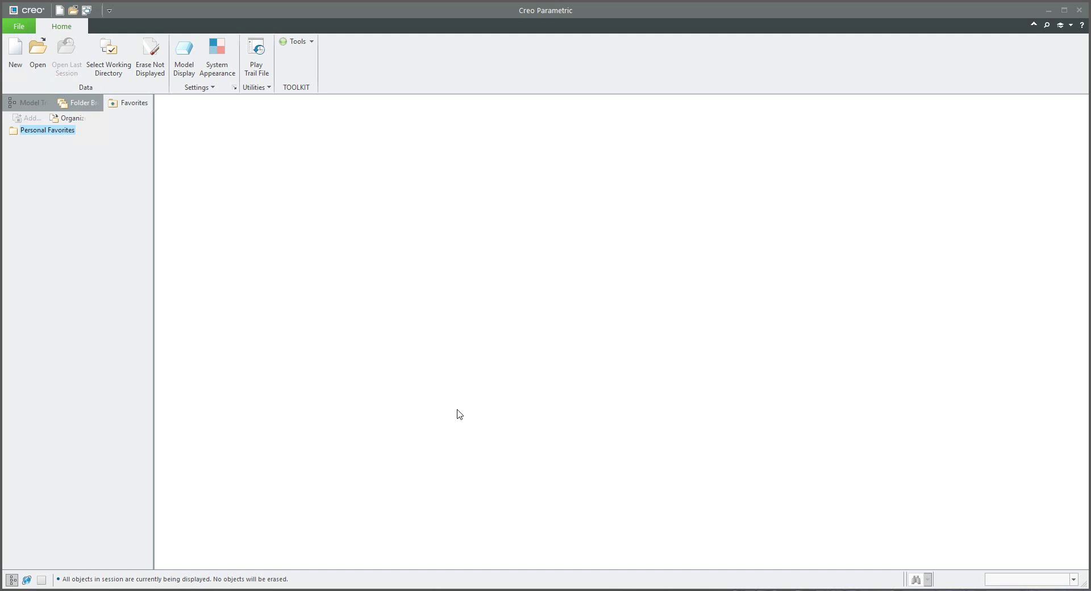
- Open config.pro from the Creo7 folder in Notepad and examine its modelcheck_dir path and the two new ModelCHECK UI options
click(85, 590)
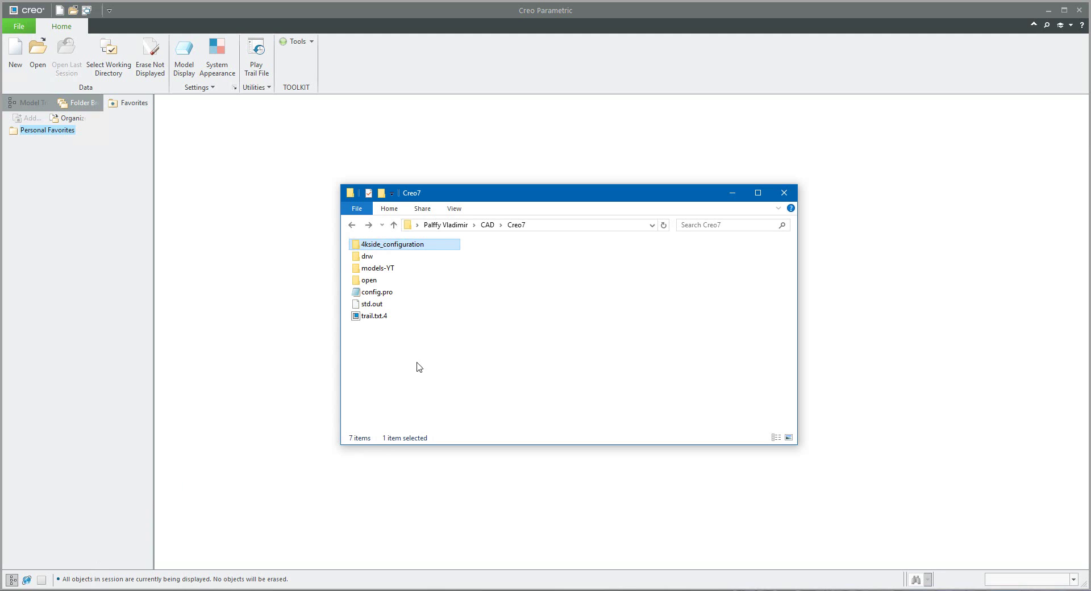
double_click(374, 294)
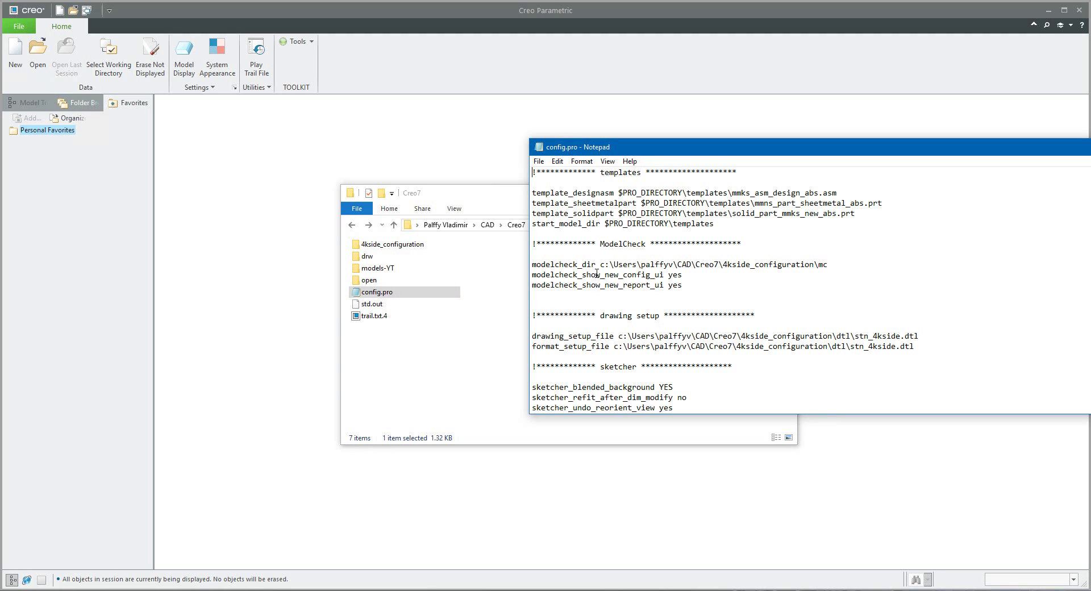
drag(595, 264, 523, 266)
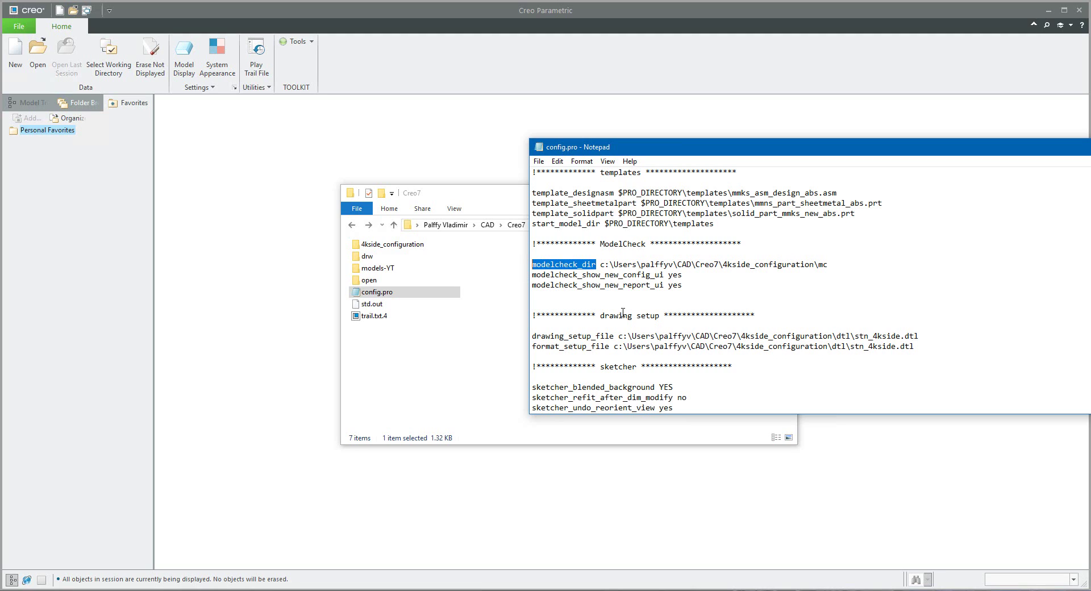
drag(601, 265, 831, 264)
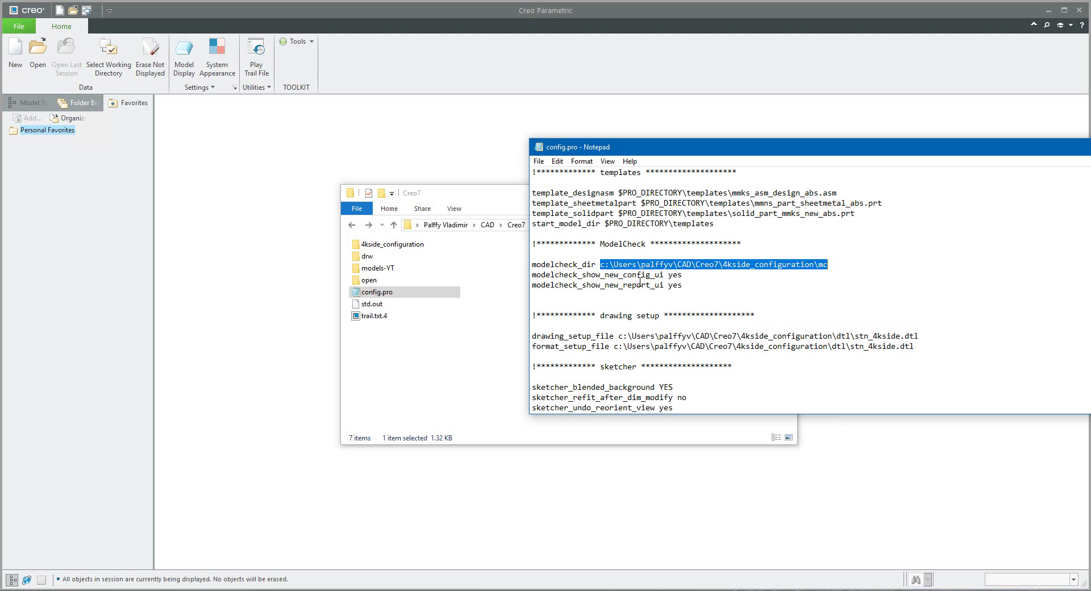
drag(683, 285, 511, 271)
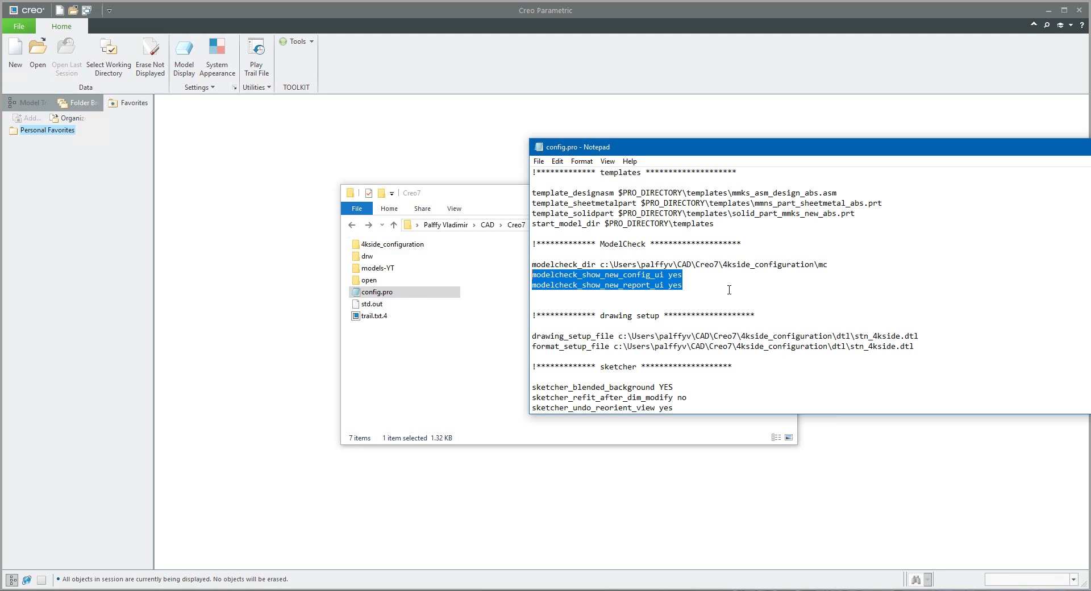
double_click(539, 149)
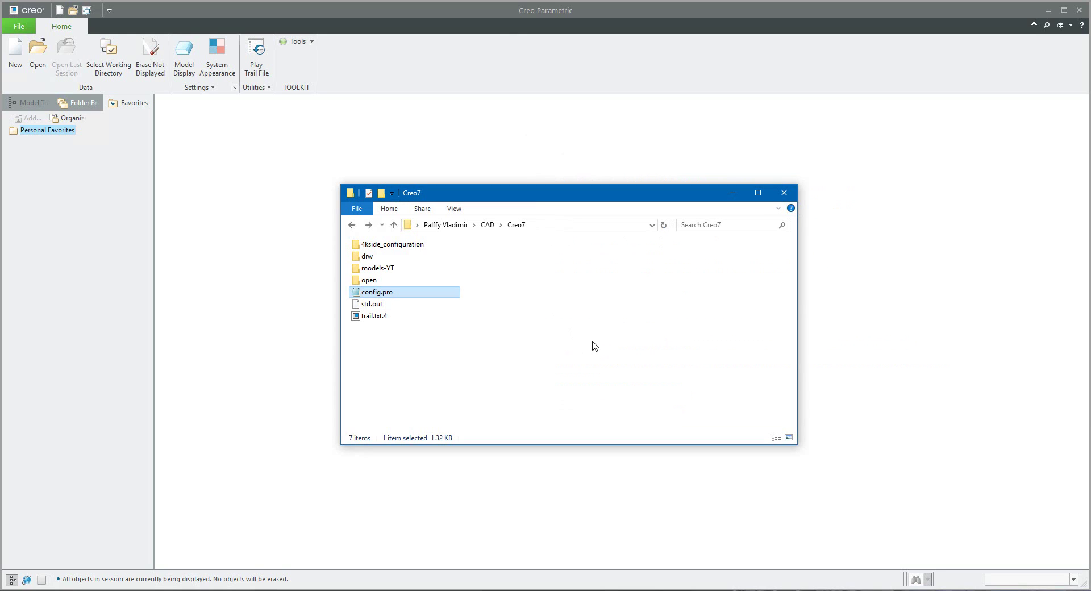
click(733, 193)
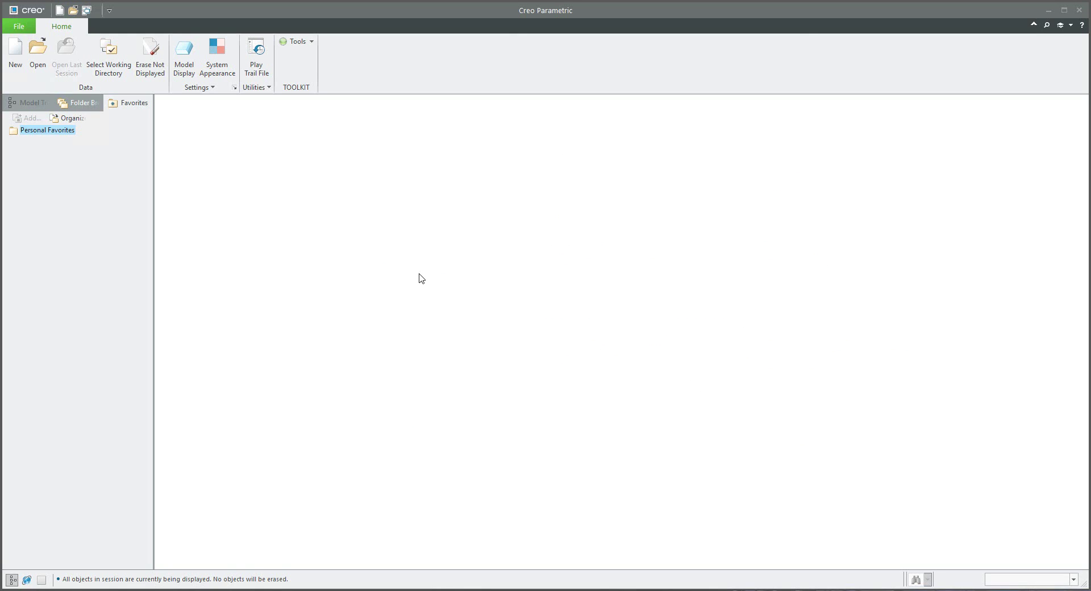
- Create a new solid part from the Empty template instead of the default template, keeping the suggested file name
click(13, 74)
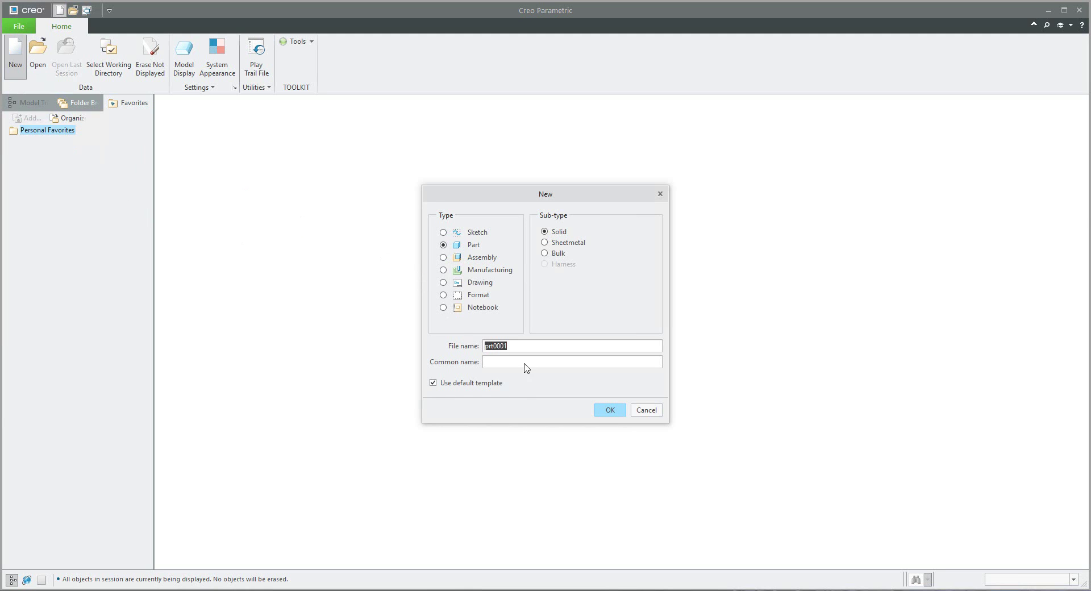
click(434, 384)
click(610, 410)
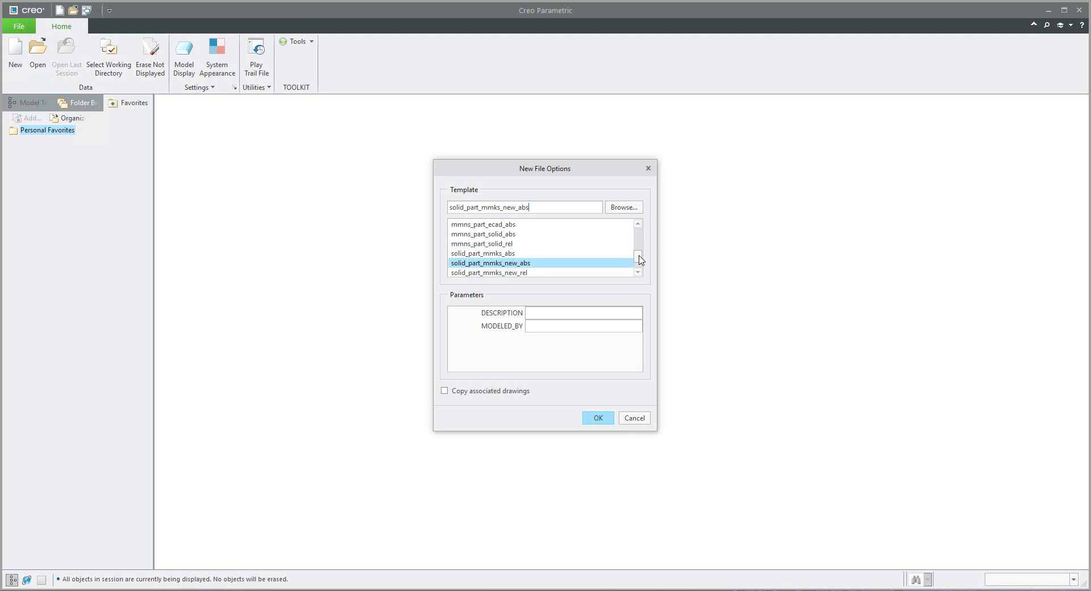
drag(638, 257, 642, 227)
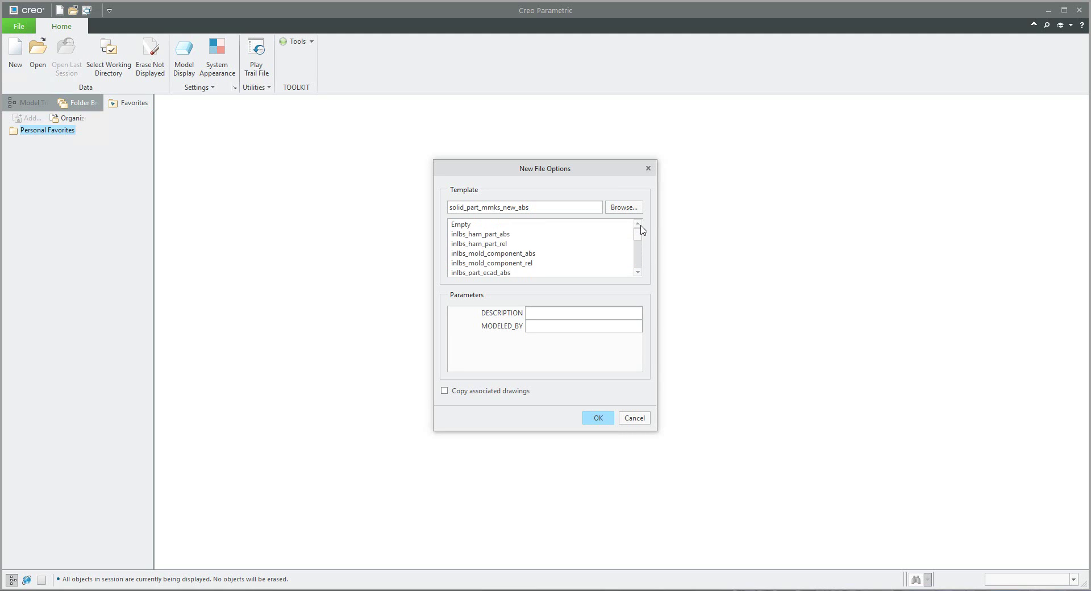
click(467, 226)
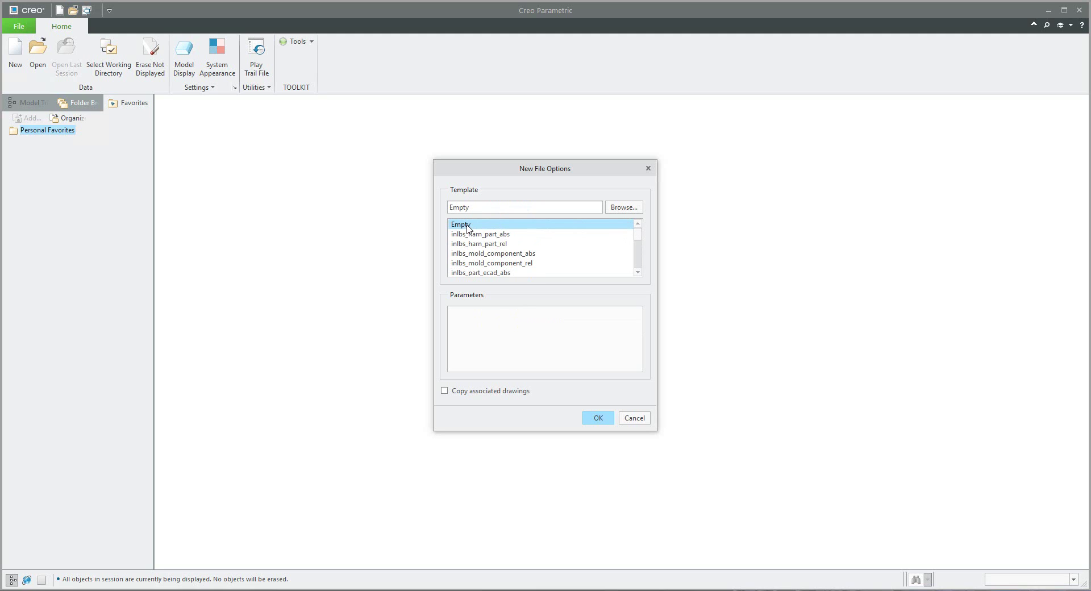
click(599, 418)
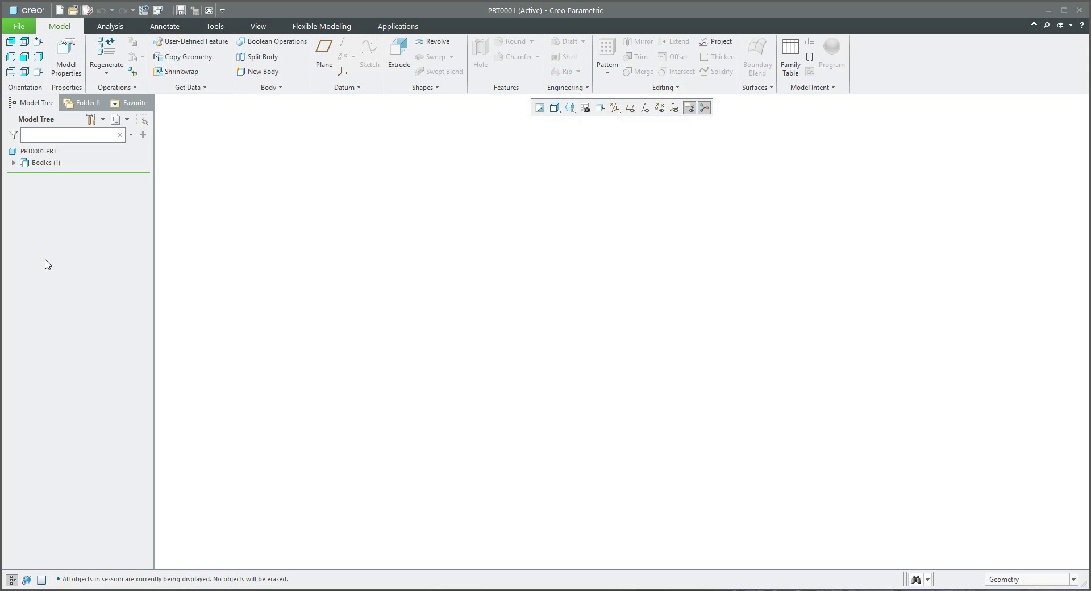
- Inspect the layer tree of the empty part and return to the model tree
click(127, 120)
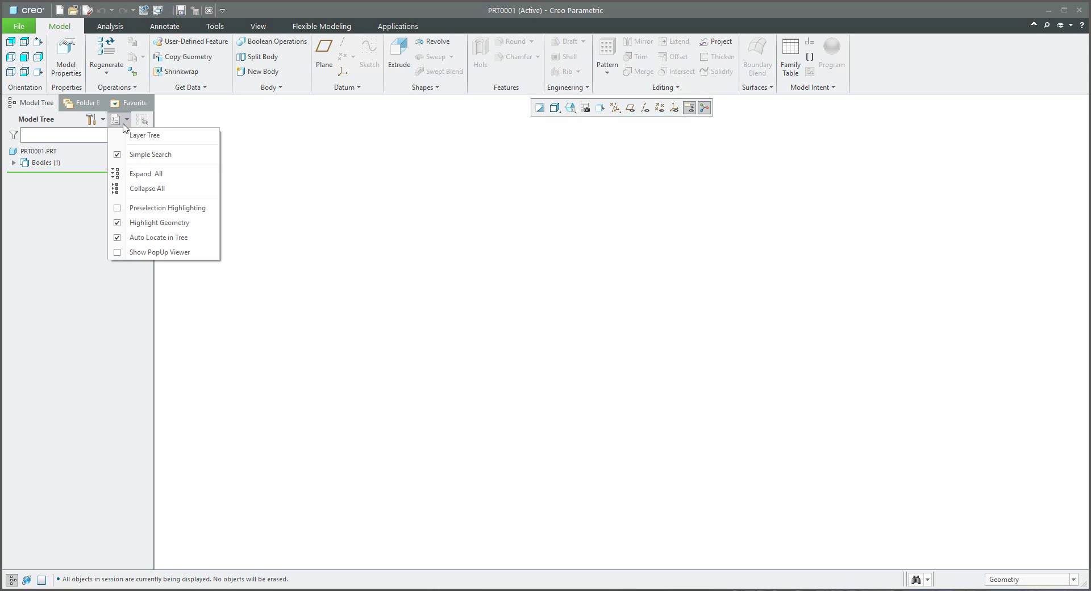
click(144, 137)
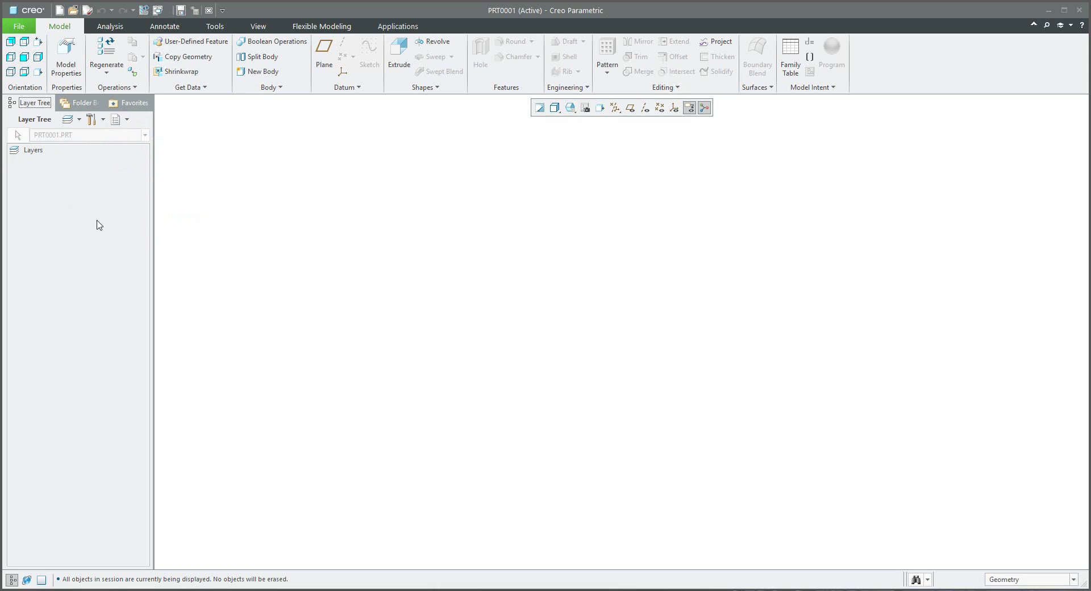
click(126, 121)
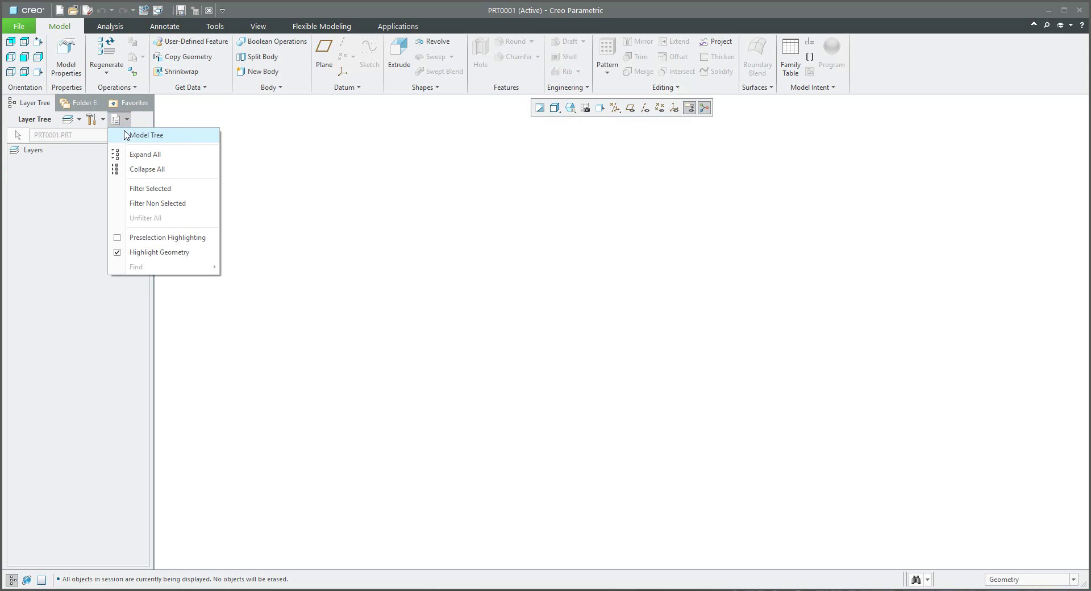
click(126, 137)
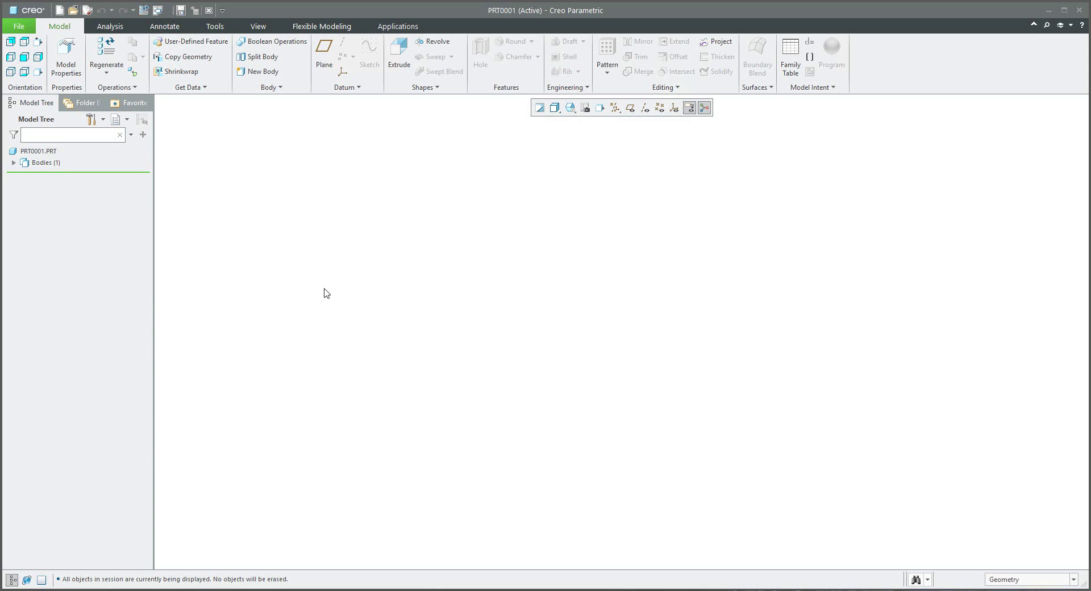
- Create the three default datum planes and turn on the display of datum planes and their name tags
click(321, 53)
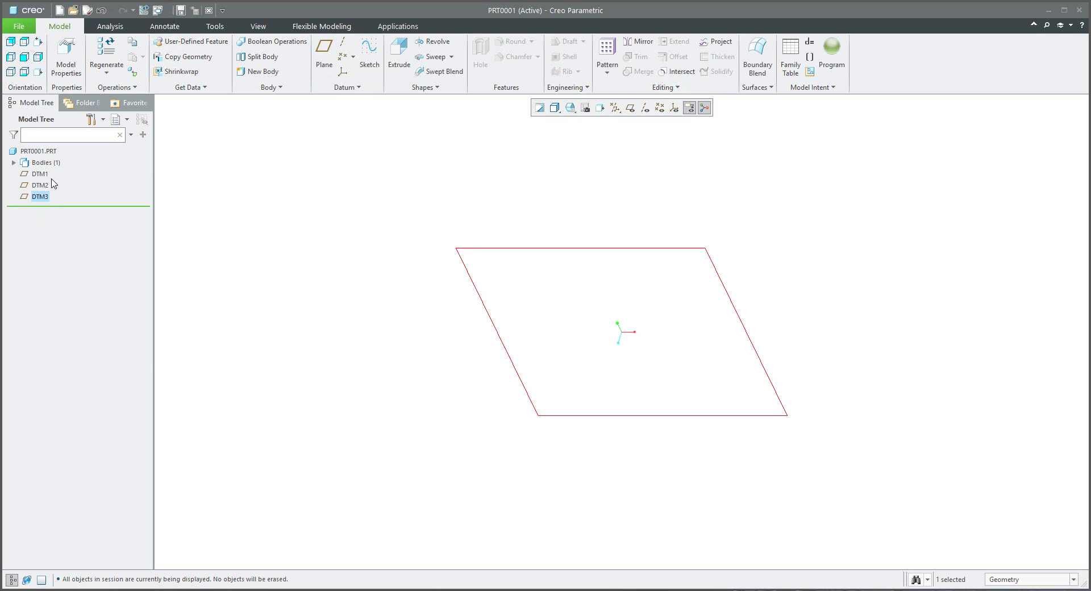
click(334, 313)
click(630, 107)
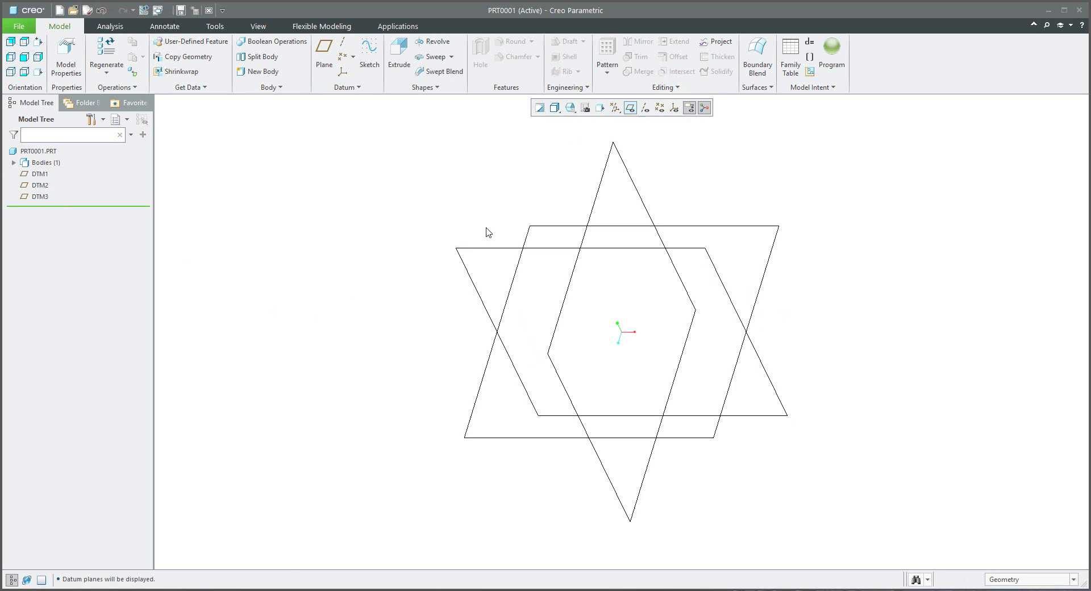
click(259, 26)
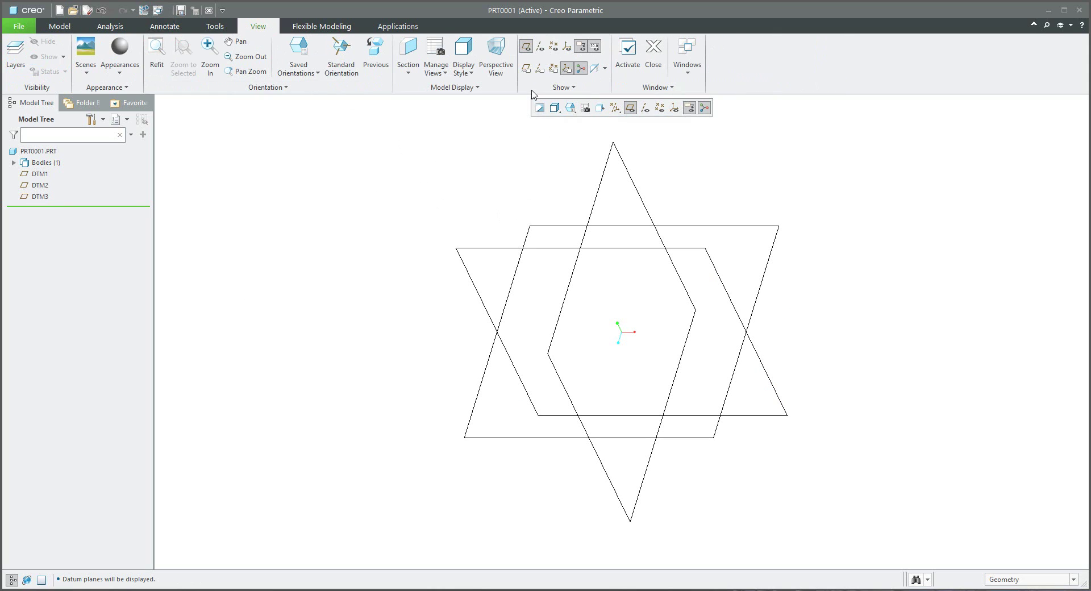
click(526, 69)
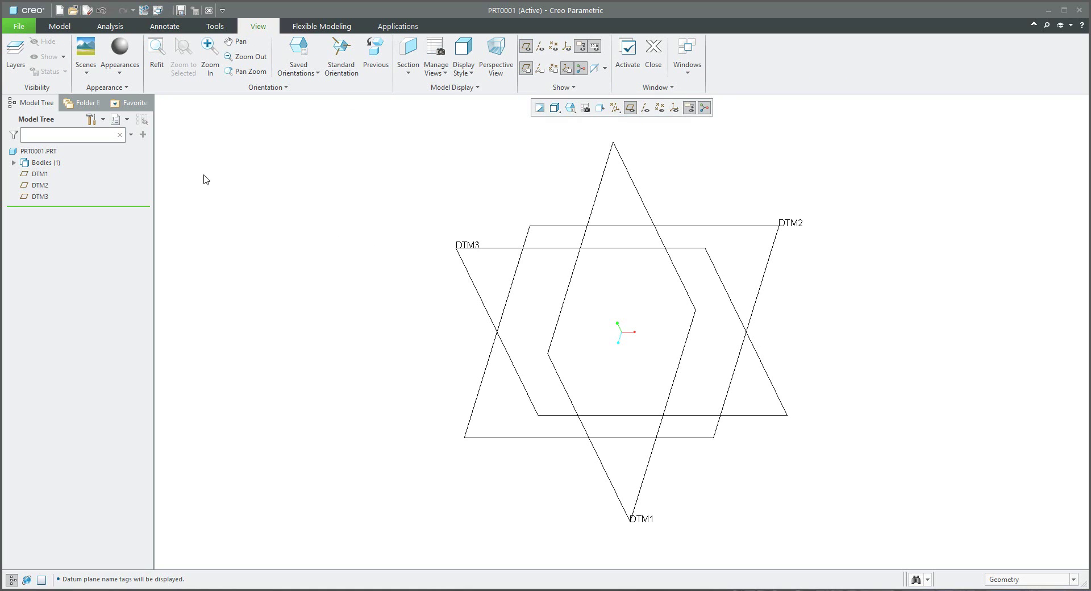
key(alt+m)
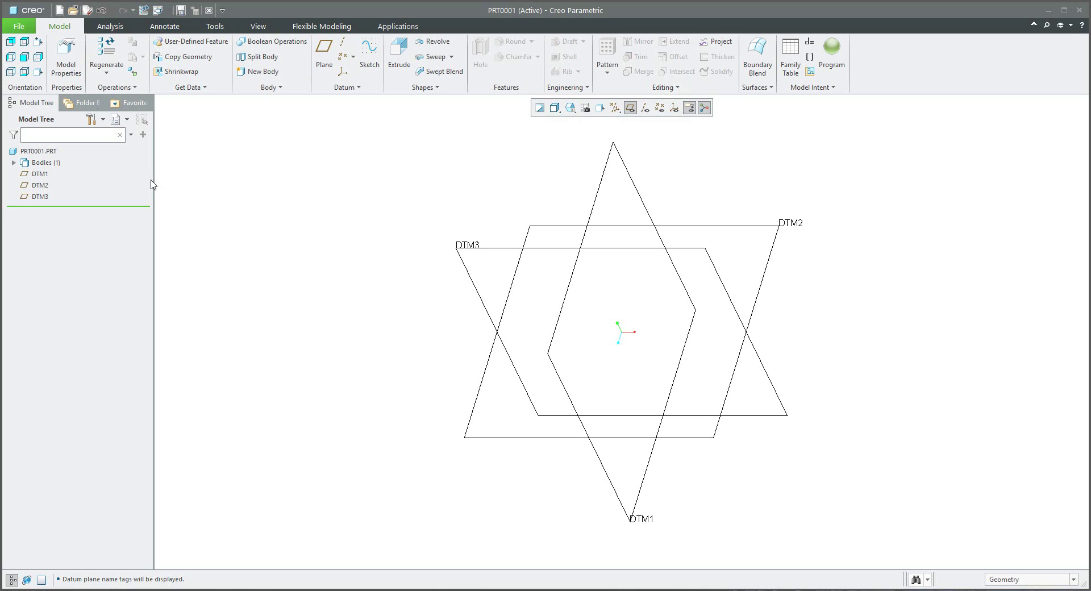
- Check the layer tree for layers holding the new datum planes, and switch back to the model tree
click(126, 121)
click(134, 136)
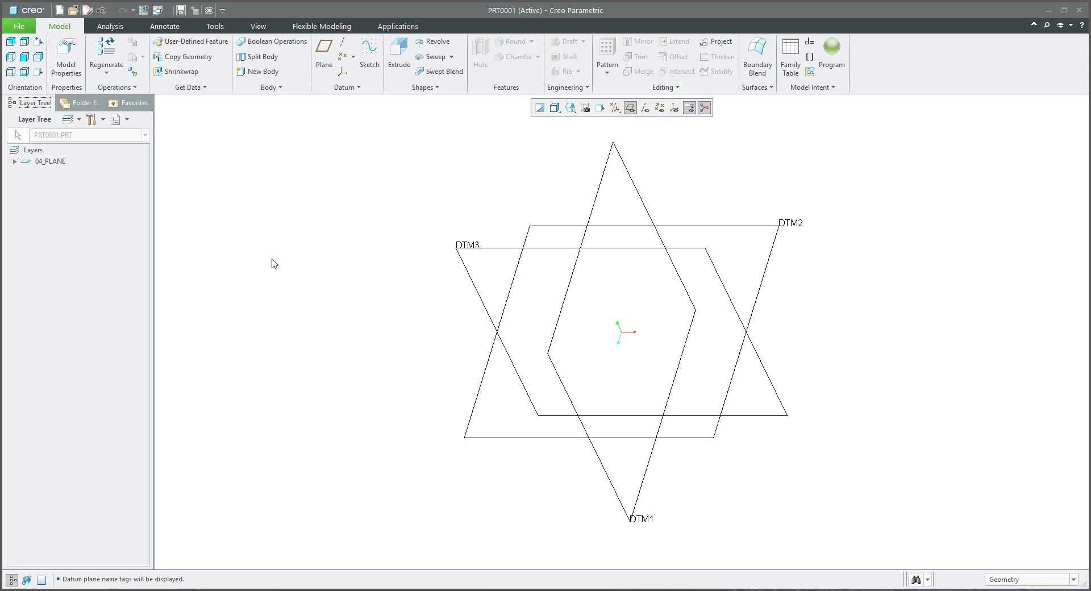
click(125, 119)
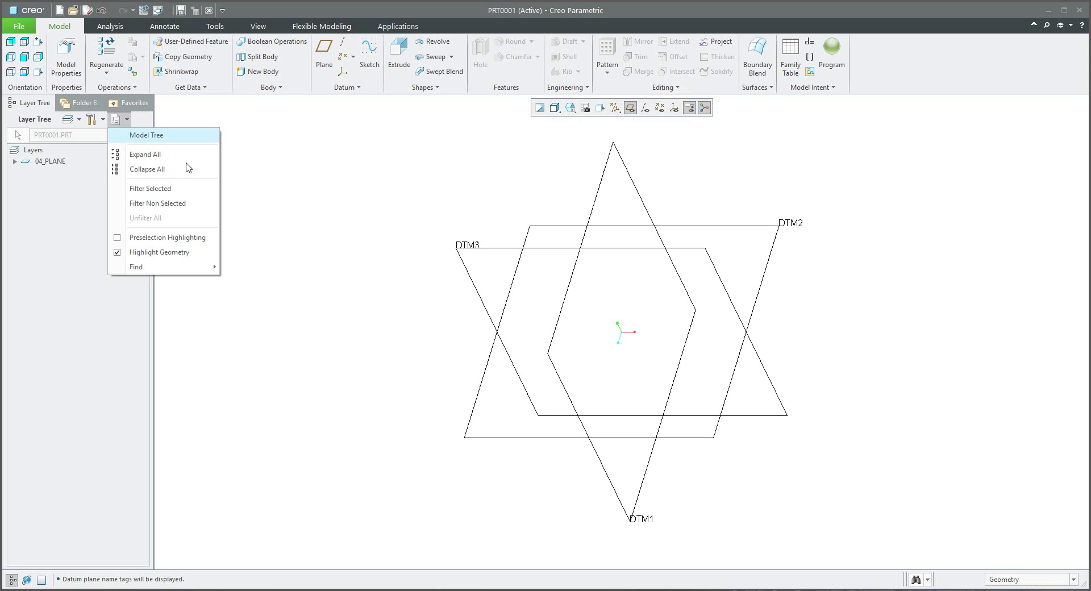
click(139, 136)
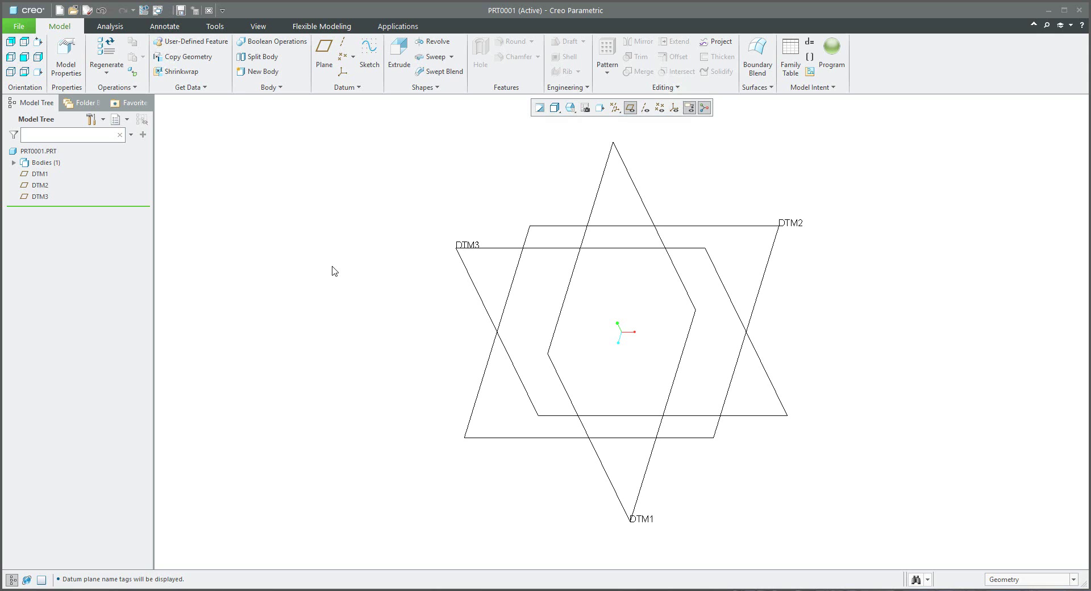
- Run ModelCHECK Interactive on the part and examine the report's warnings in the Design intent, Feature and Miscellaneous sections
click(19, 26)
mouse_move(41, 196)
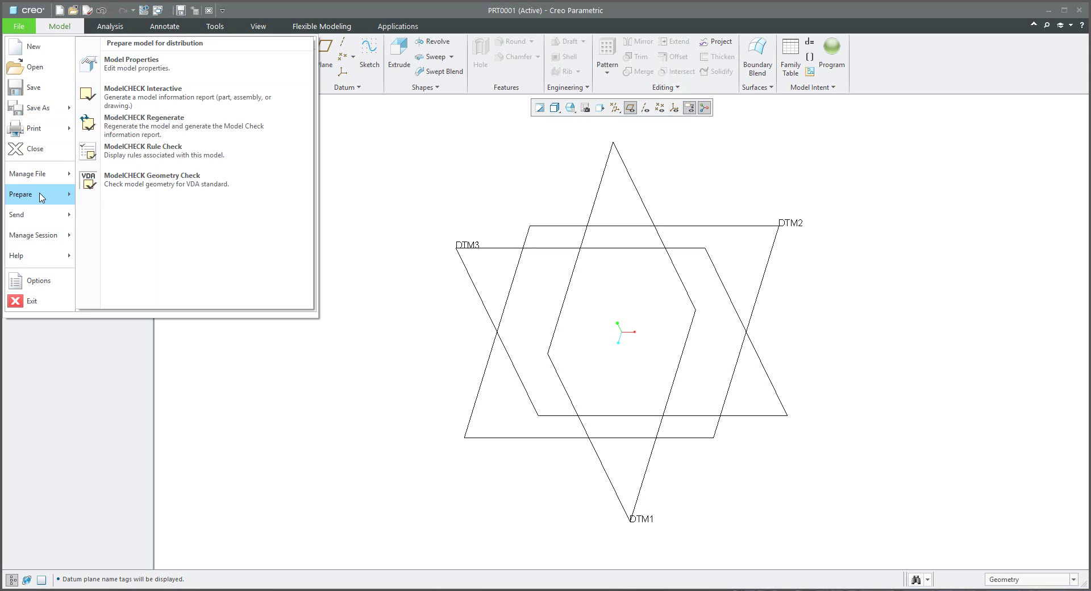
click(190, 103)
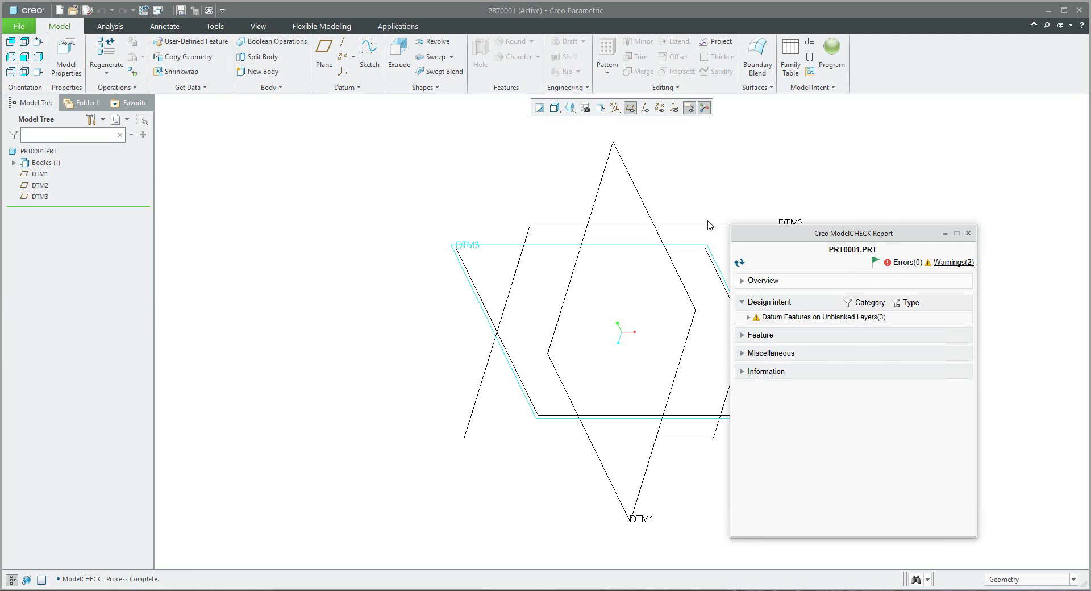
drag(750, 233, 270, 136)
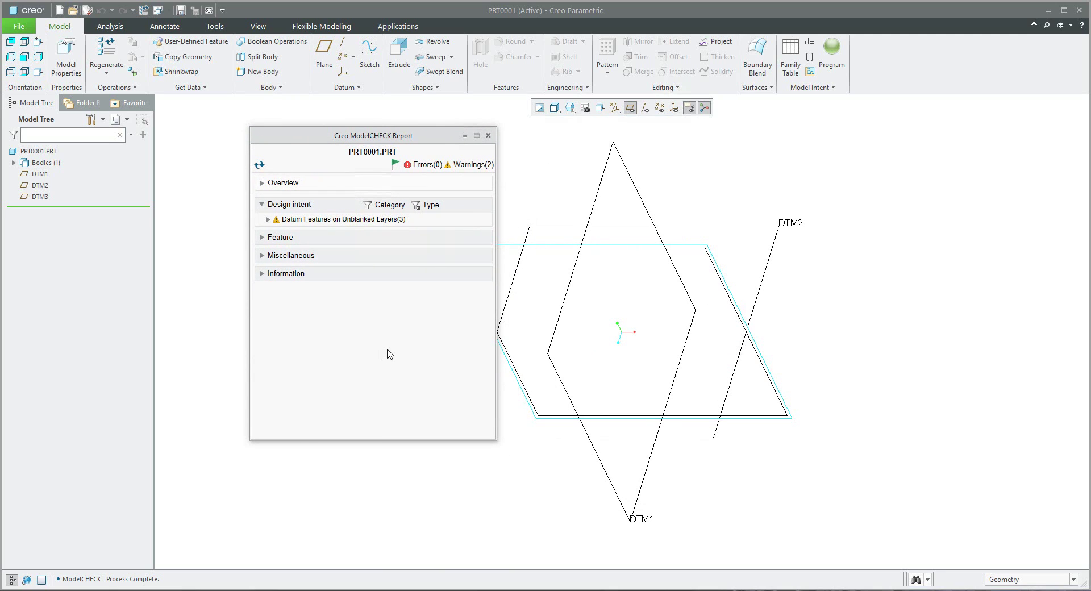
click(303, 220)
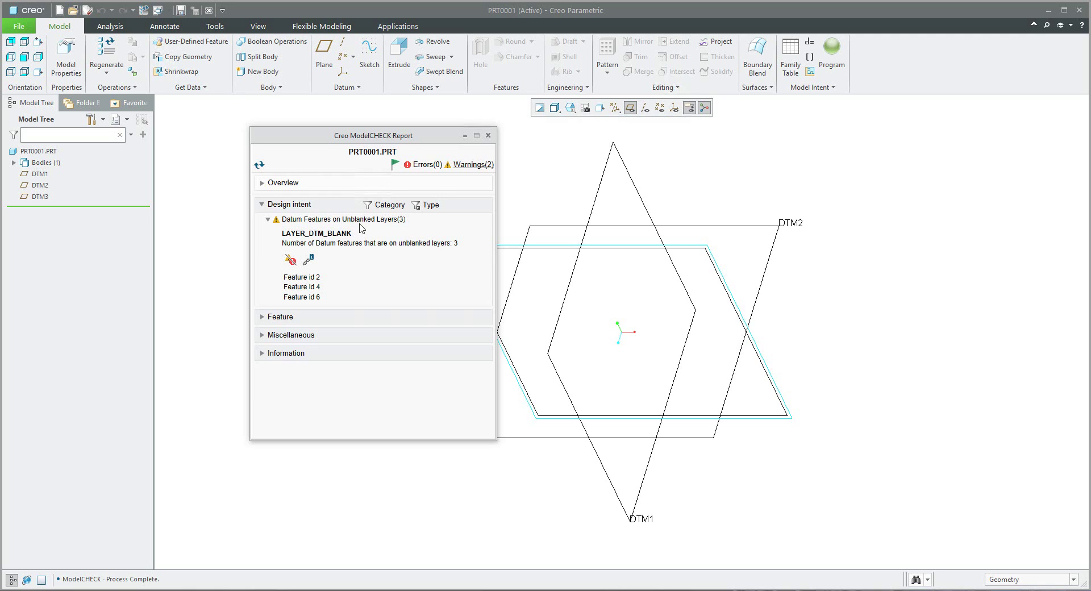
click(469, 166)
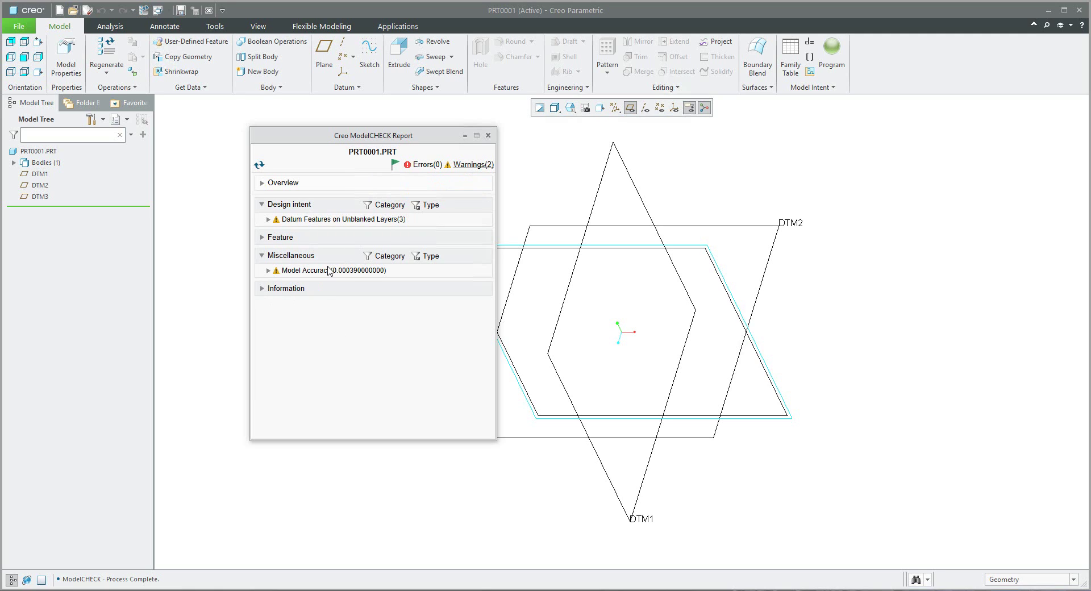
click(262, 237)
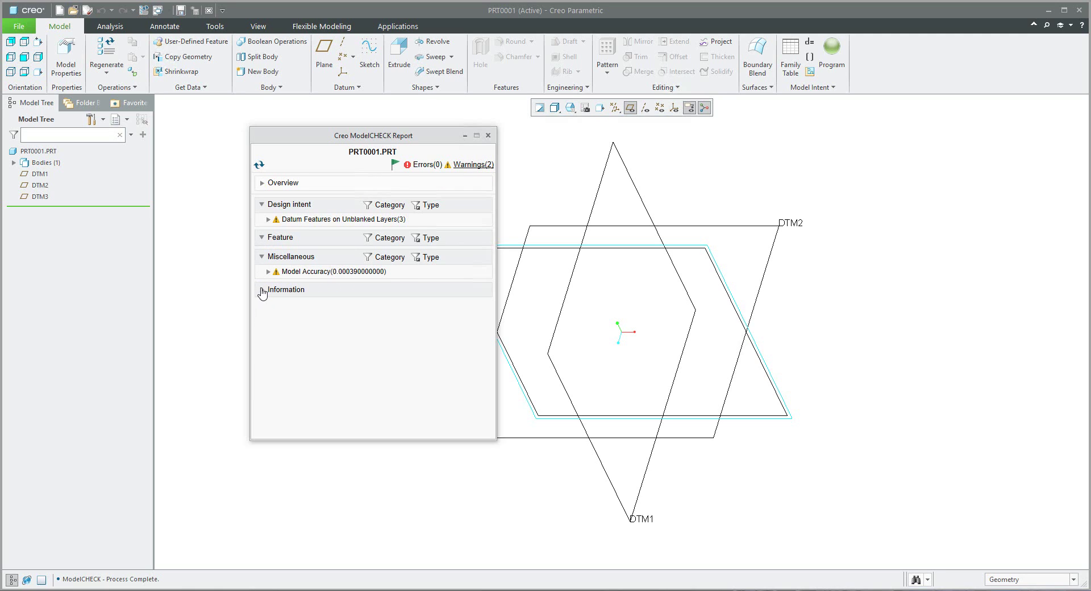
click(487, 135)
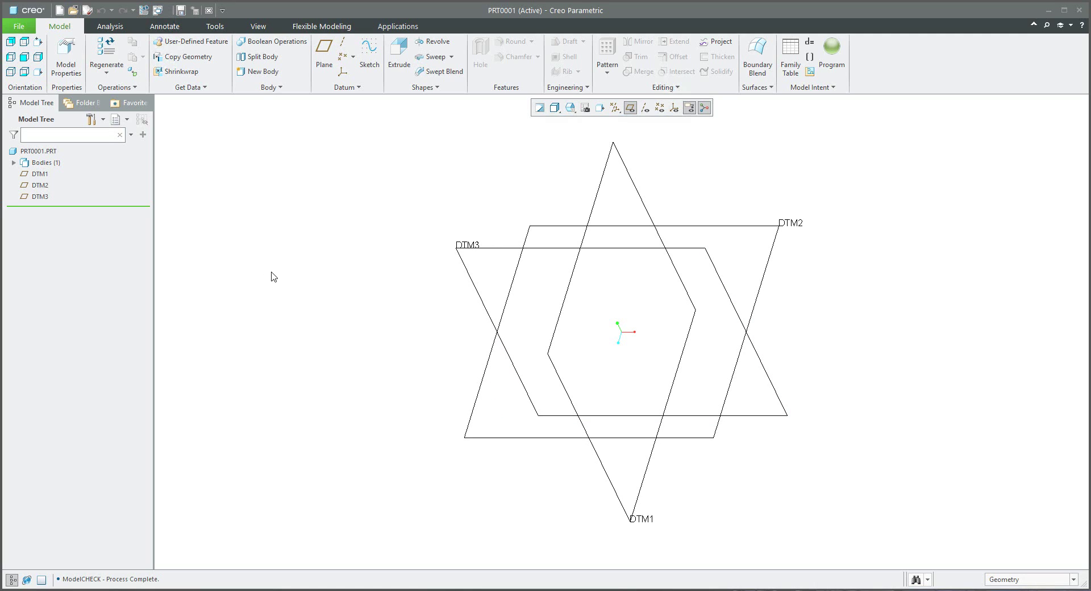
- Change the part's system of units to millimeter Kilogram Sec (mmKs) in the model properties
click(66, 56)
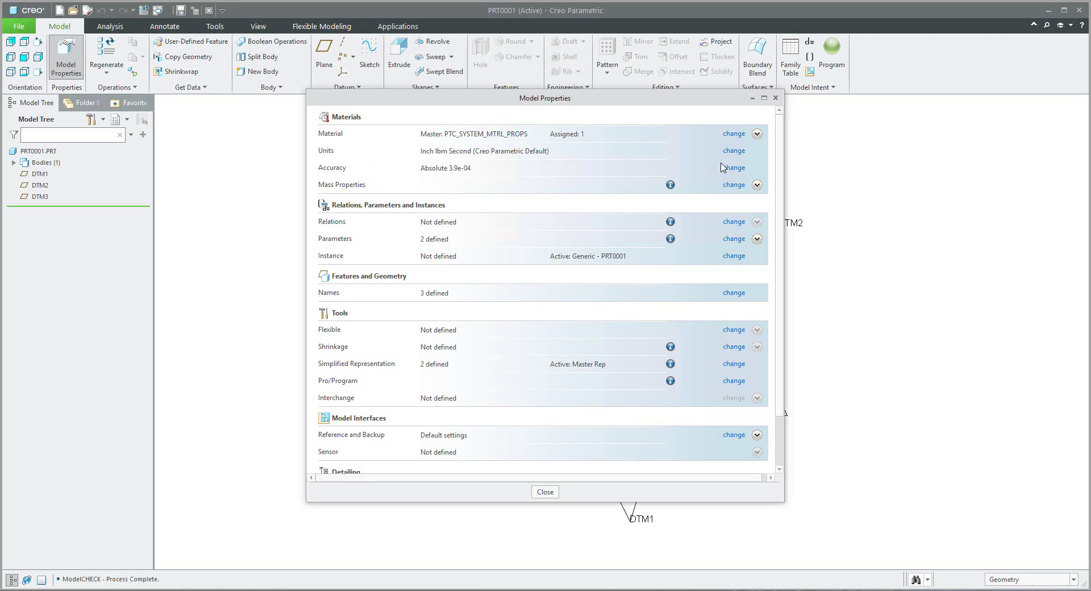
click(733, 152)
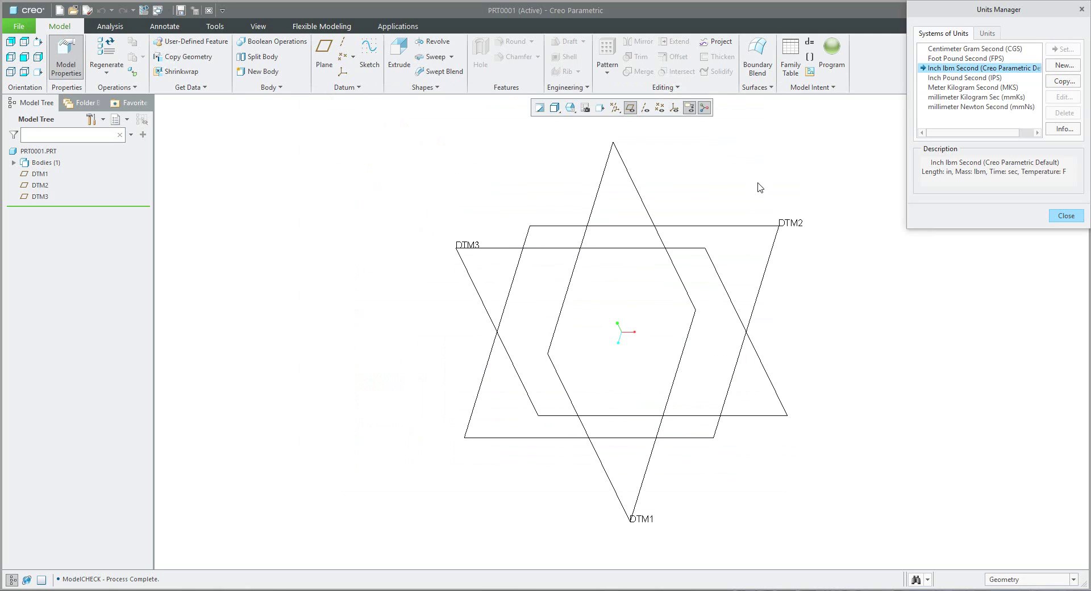
click(982, 98)
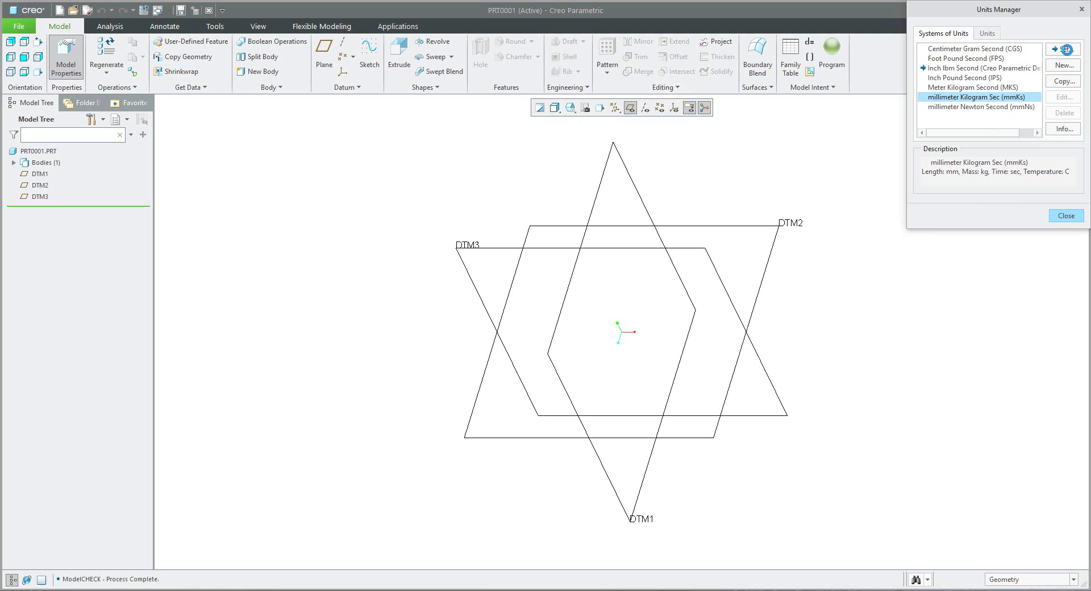
click(1063, 49)
click(1031, 361)
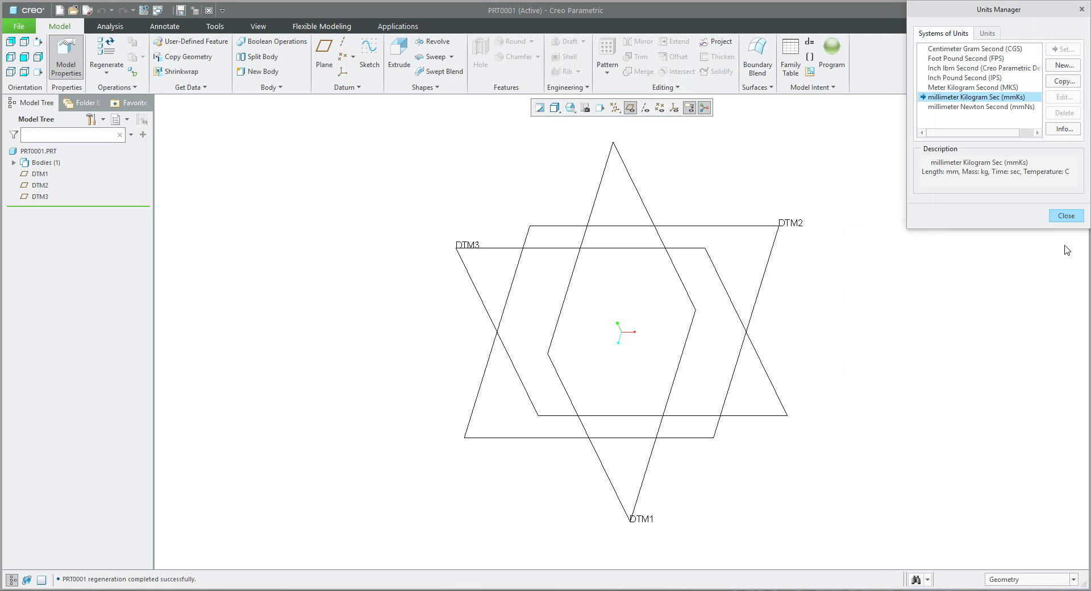
- Close the units and model properties settings, and run ModelCHECK Interactive on the part again
click(1065, 216)
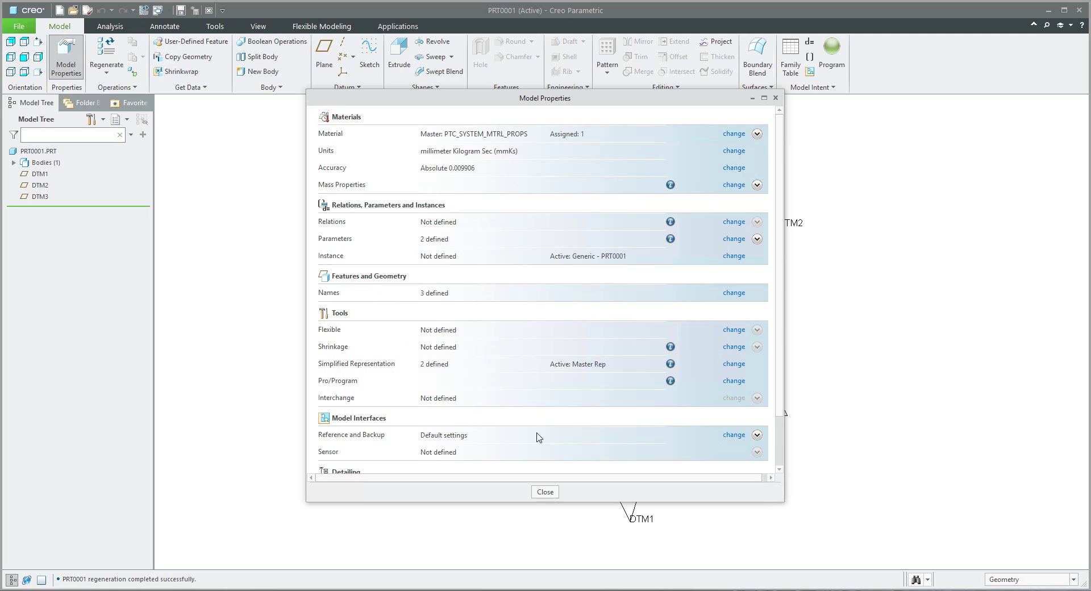
click(548, 492)
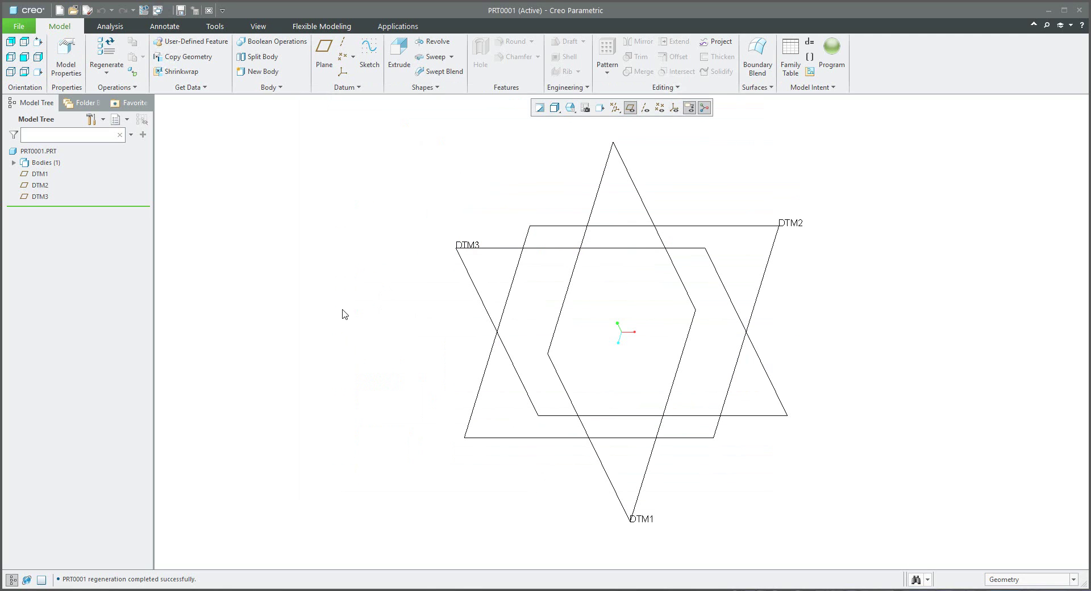
click(19, 26)
mouse_move(26, 153)
click(125, 97)
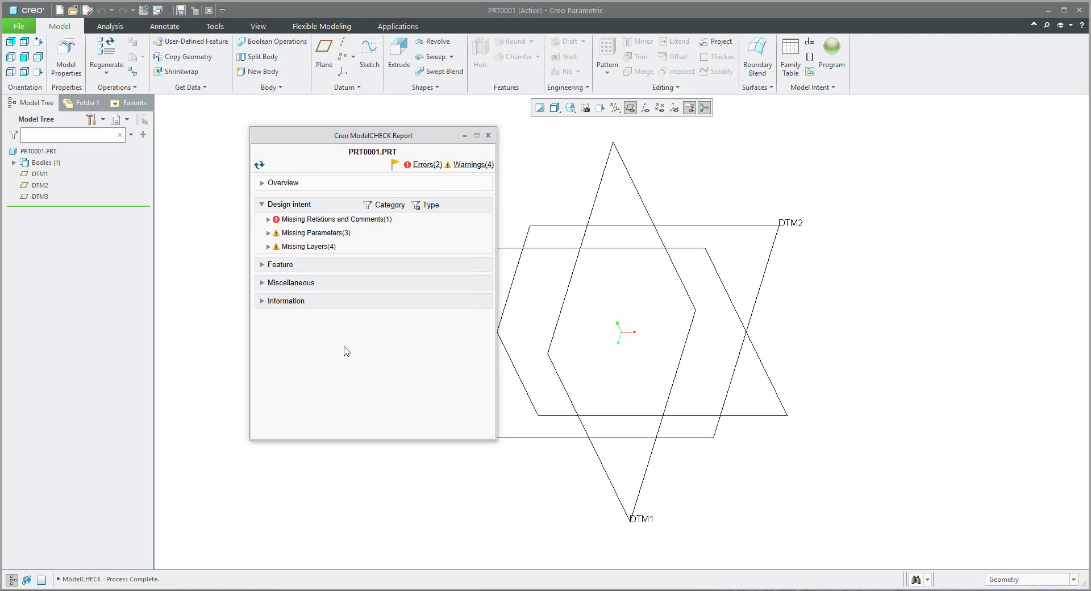
- Add the missing relation WEIGHT=MP_MASS("") from the ModelCHECK report, and check it with its local parameters in the part's relations
click(320, 222)
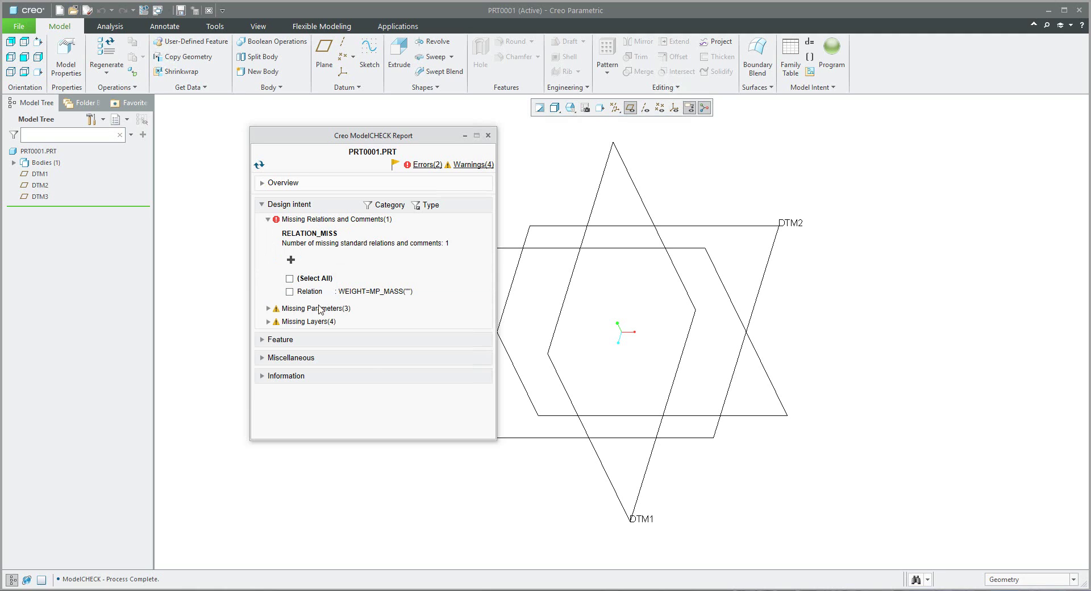
click(290, 279)
click(291, 261)
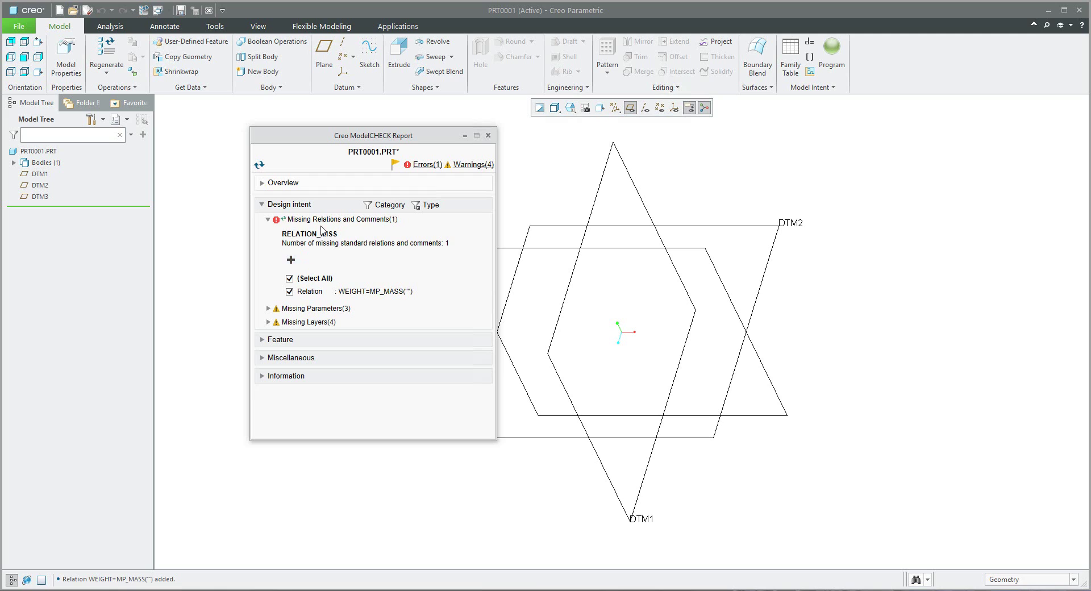
click(809, 41)
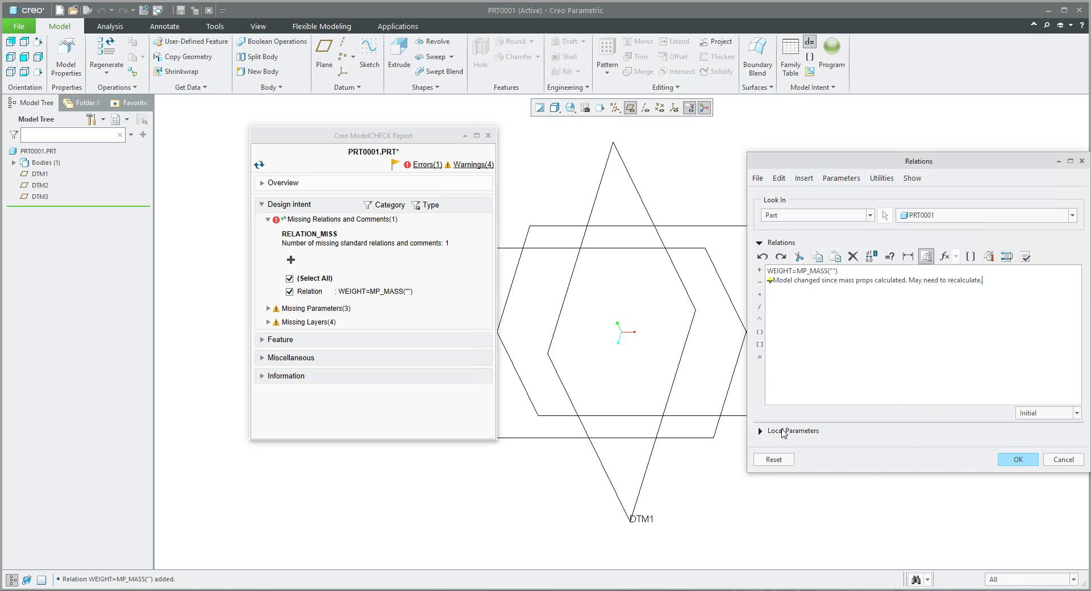
click(782, 432)
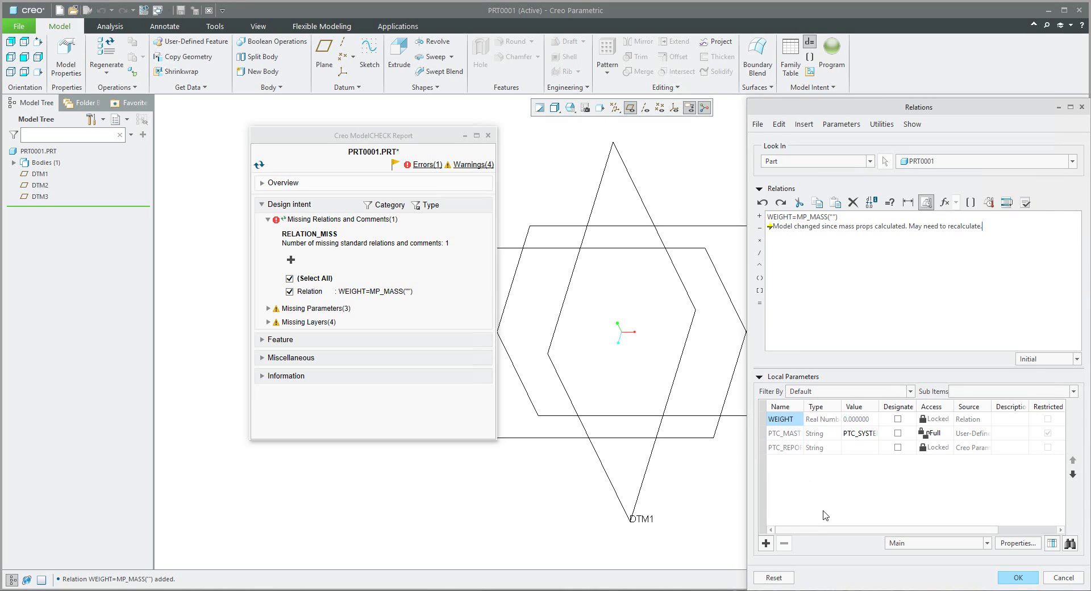
click(1019, 579)
- Add the missing FACEBOOK, MAIL and WEB parameters from the report, and widen the value column of the part's parameters to check them
click(298, 309)
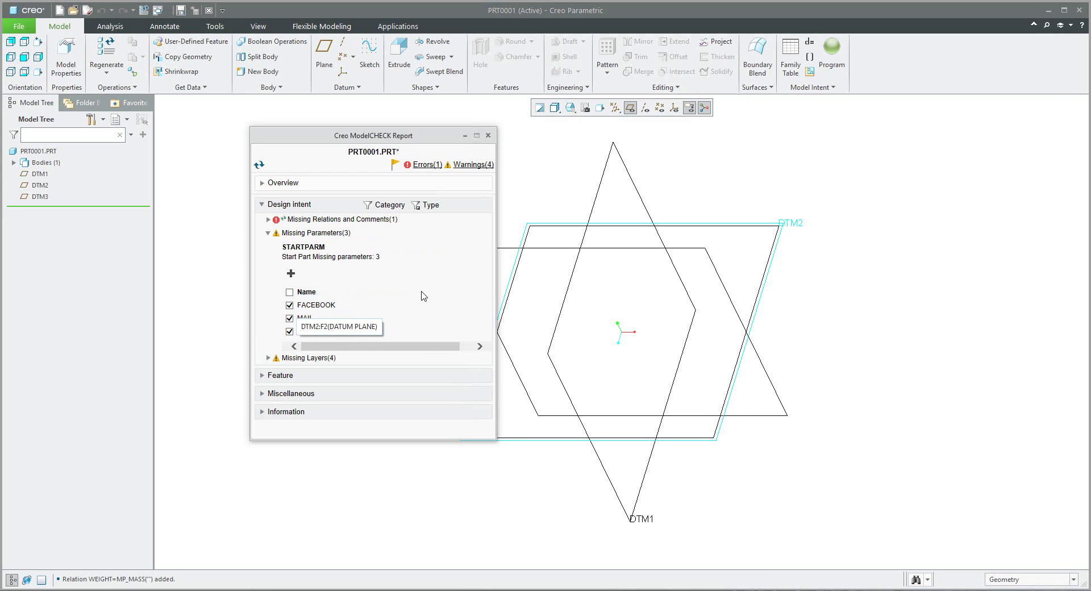
click(291, 273)
click(809, 56)
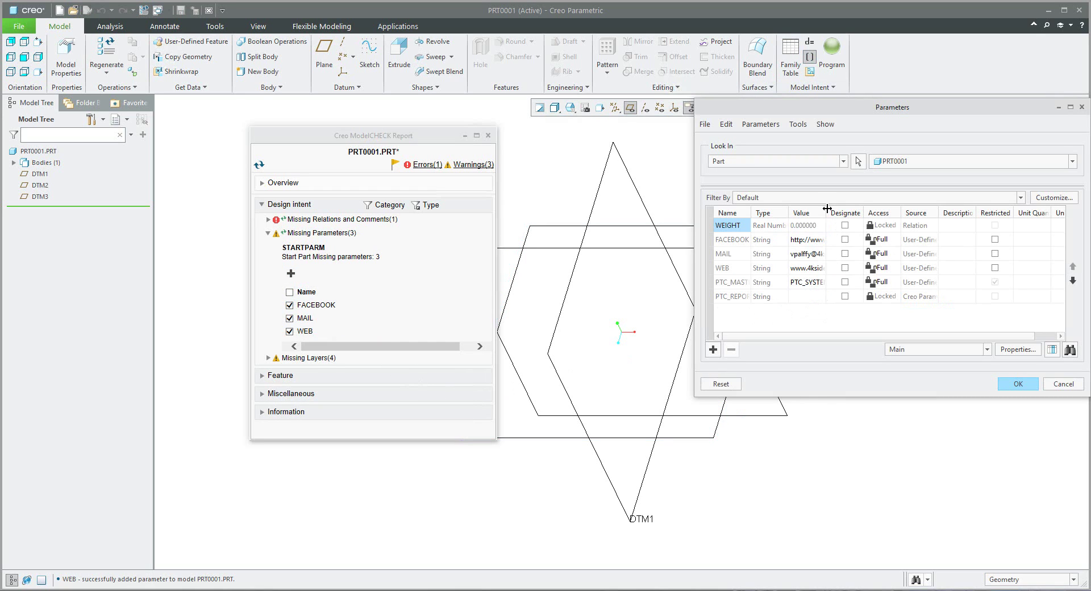
drag(862, 214, 962, 214)
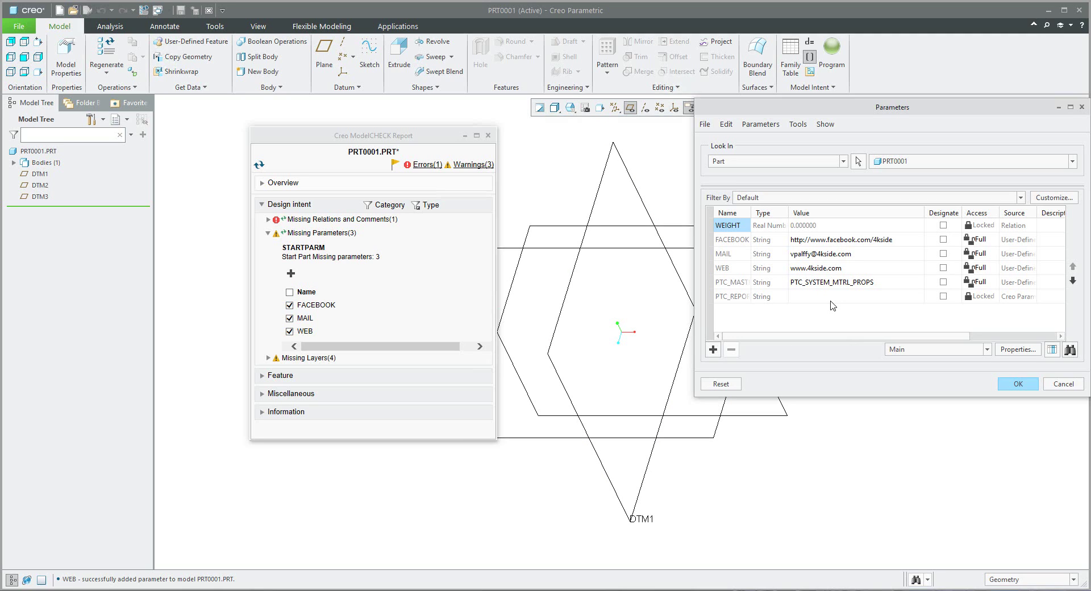
- Add the missing layers CURVES, REF_PLANES, SECTION_PLANES and STANDARD from the report, and show the layer tree
click(299, 359)
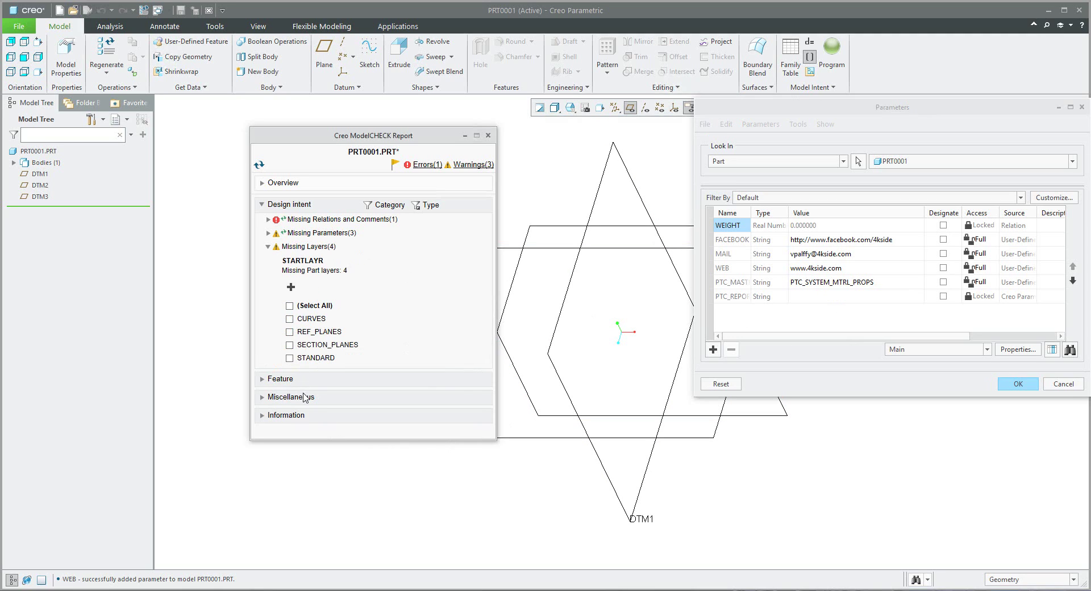
click(290, 306)
click(291, 287)
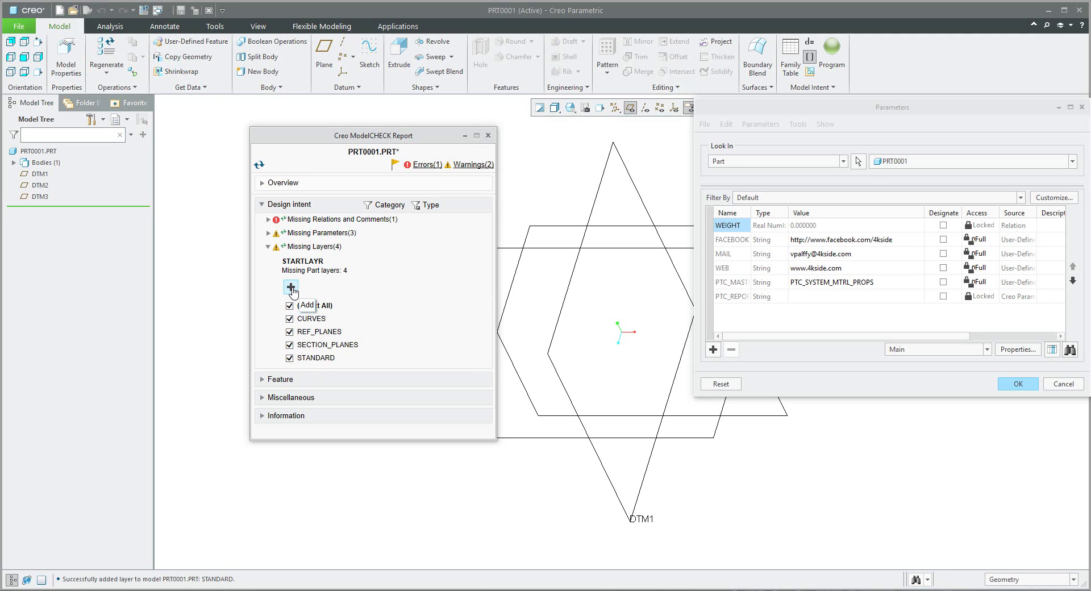
click(117, 120)
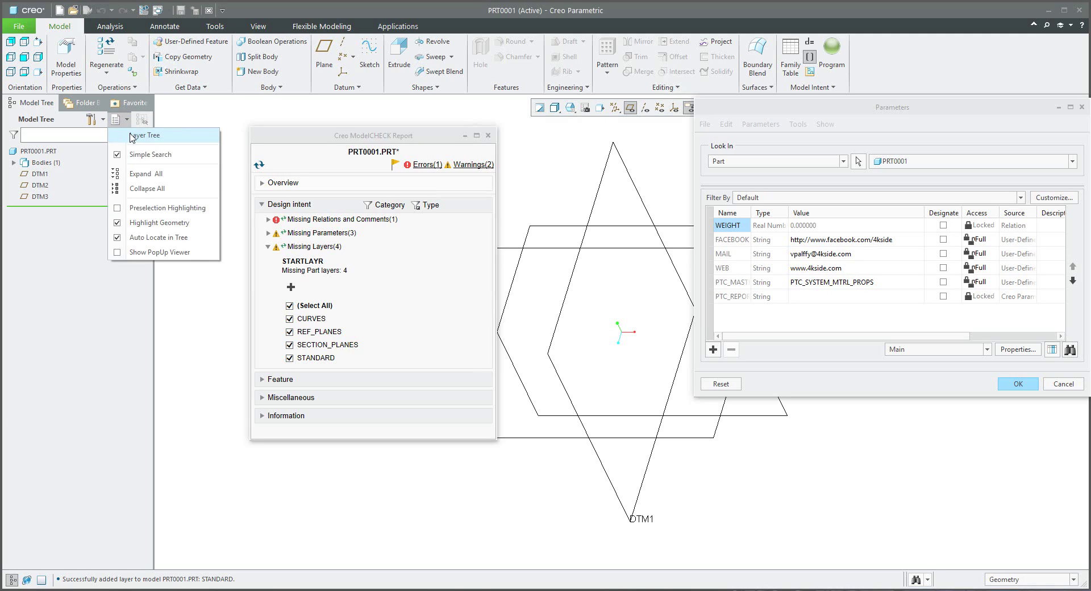
key(Return)
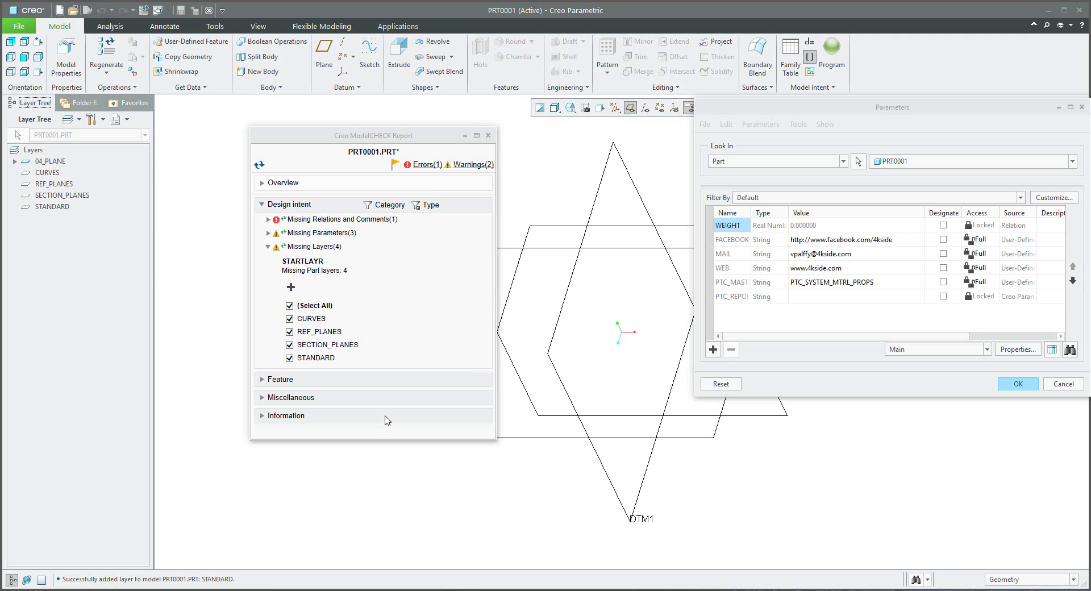
- Expand the report's remaining errors and warnings, examine the model name error, and close the report and the parameters
click(427, 165)
click(467, 166)
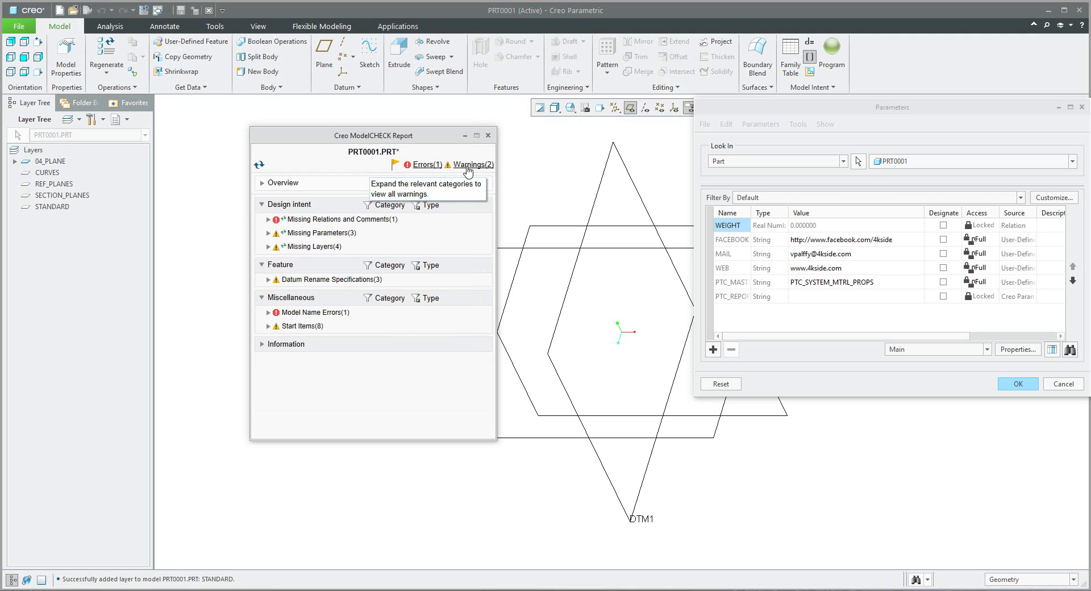
click(307, 314)
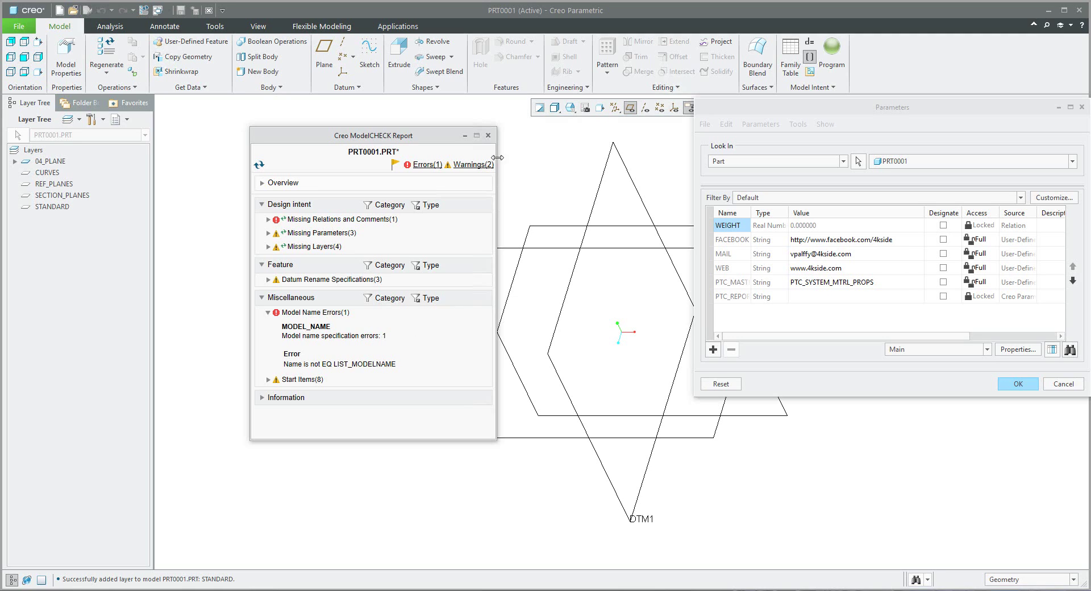
click(487, 135)
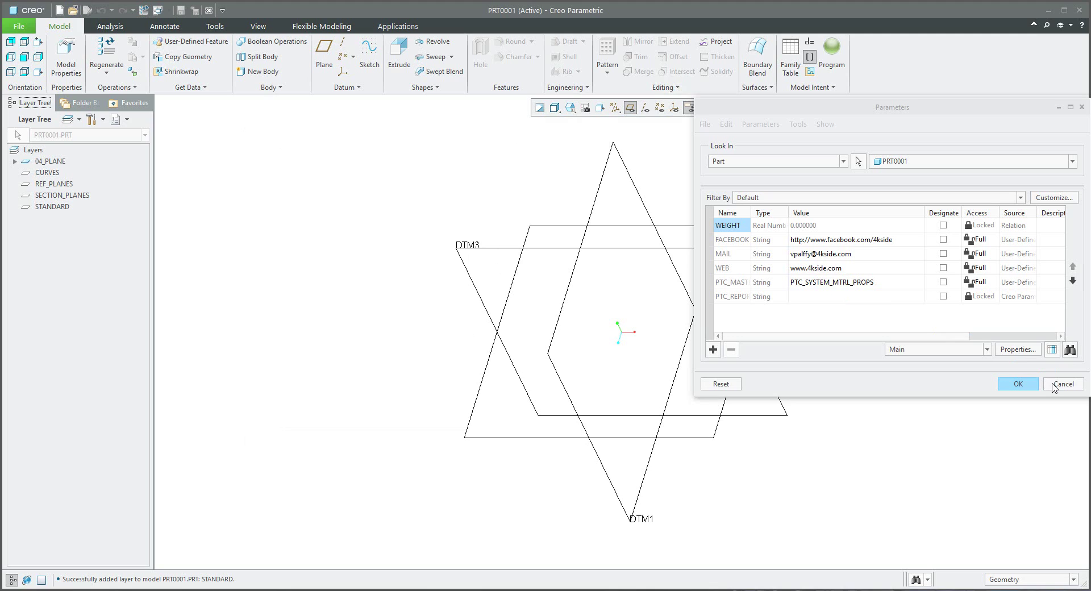
click(1015, 386)
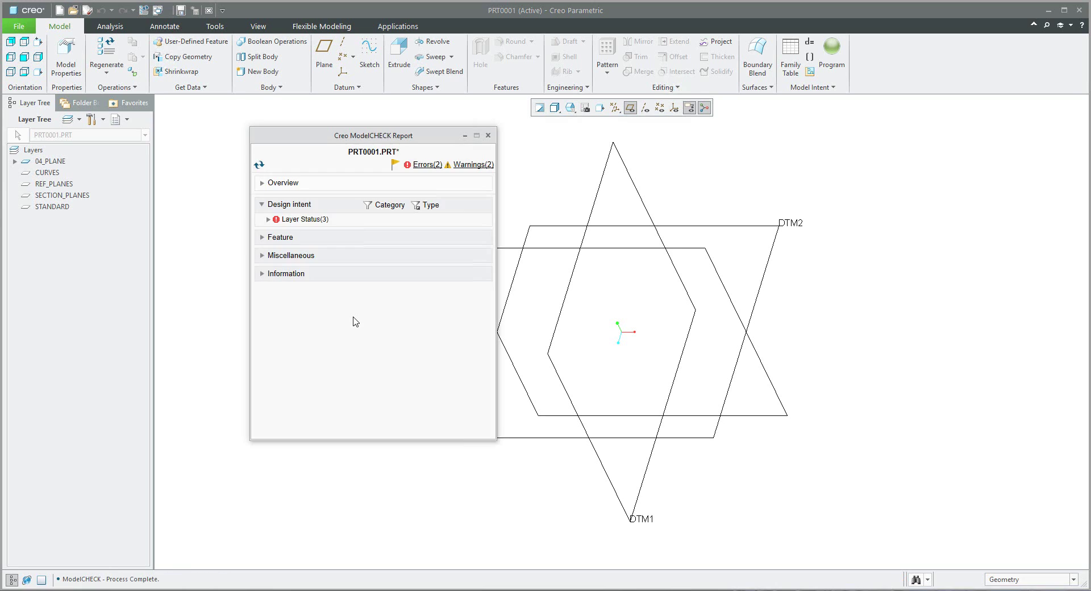
- Update the status of the CURVES, REF_PLANES and SECTION_PLANES layers to BLANK from the new ModelCHECK report
click(295, 220)
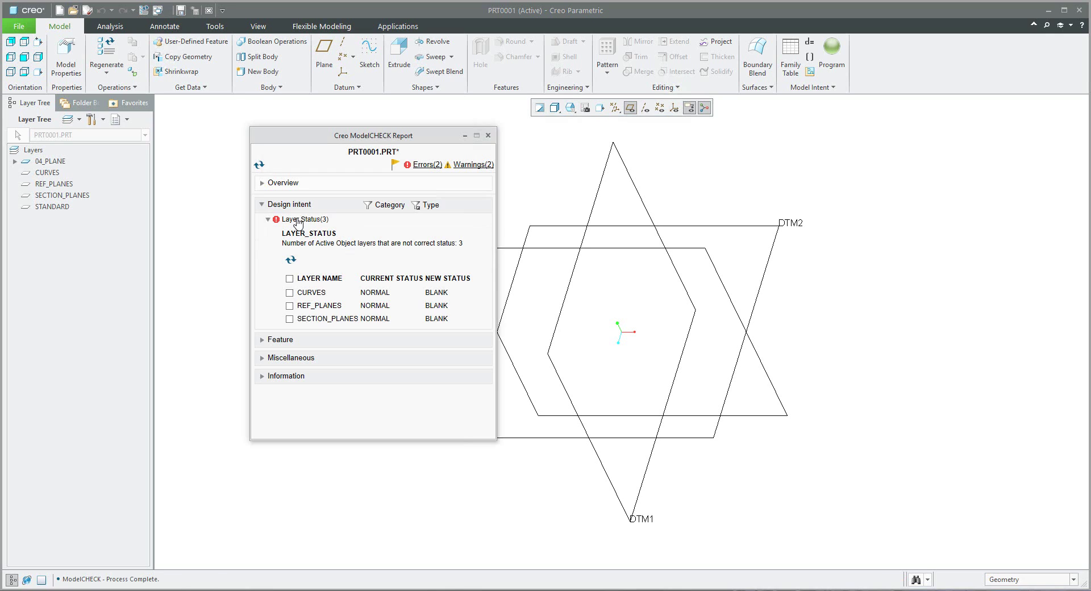
click(289, 278)
click(290, 260)
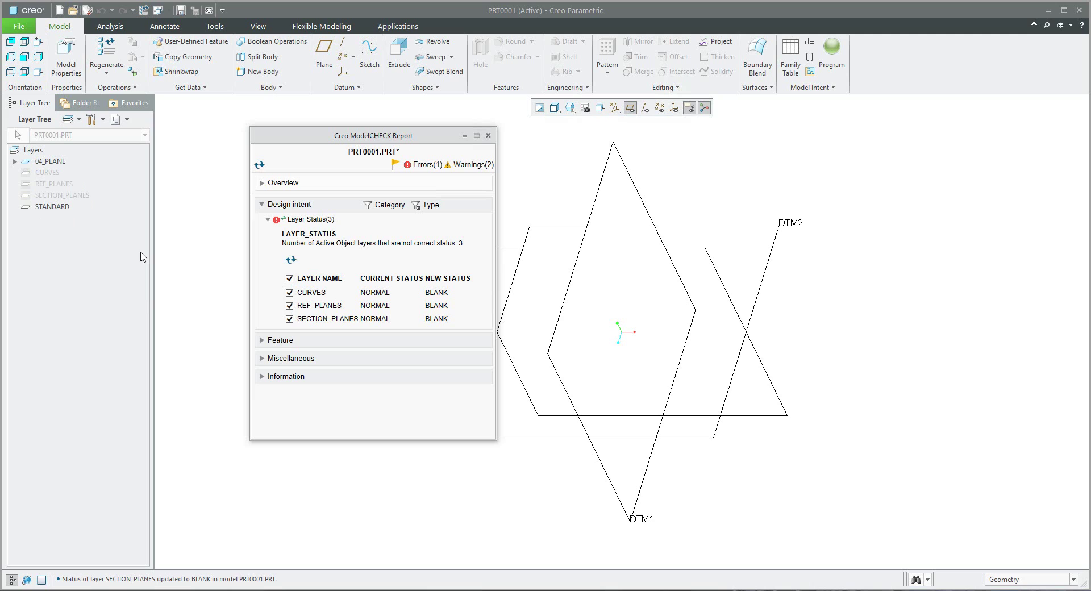
- Rename the datum planes DTM1, DTM2 and DTM3 to RIGHT, TOP and FRONT from the report, with the model tree shown
click(469, 164)
click(301, 253)
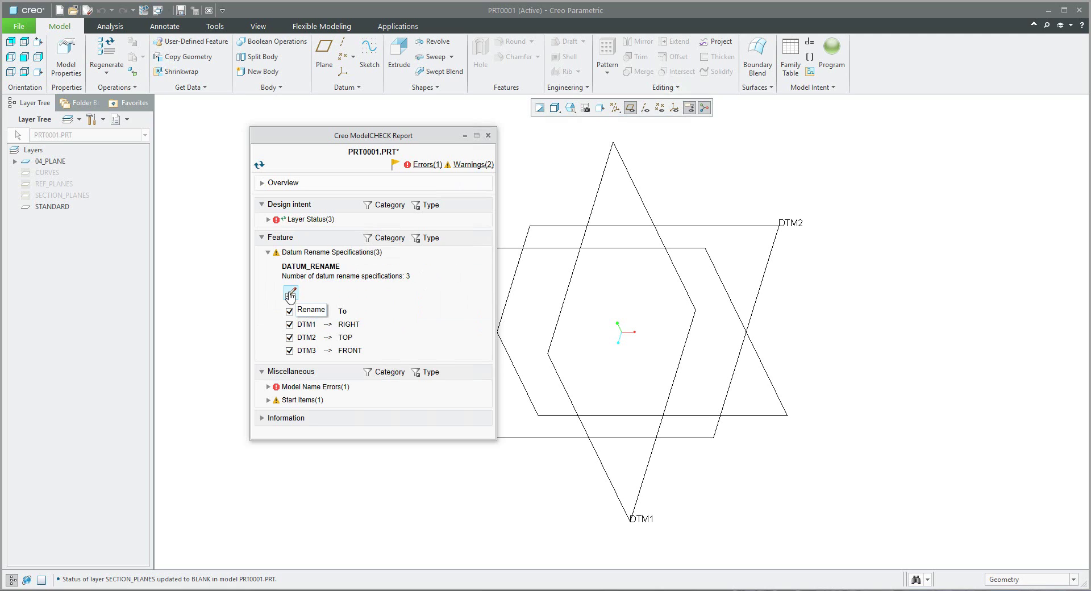
click(126, 119)
click(129, 136)
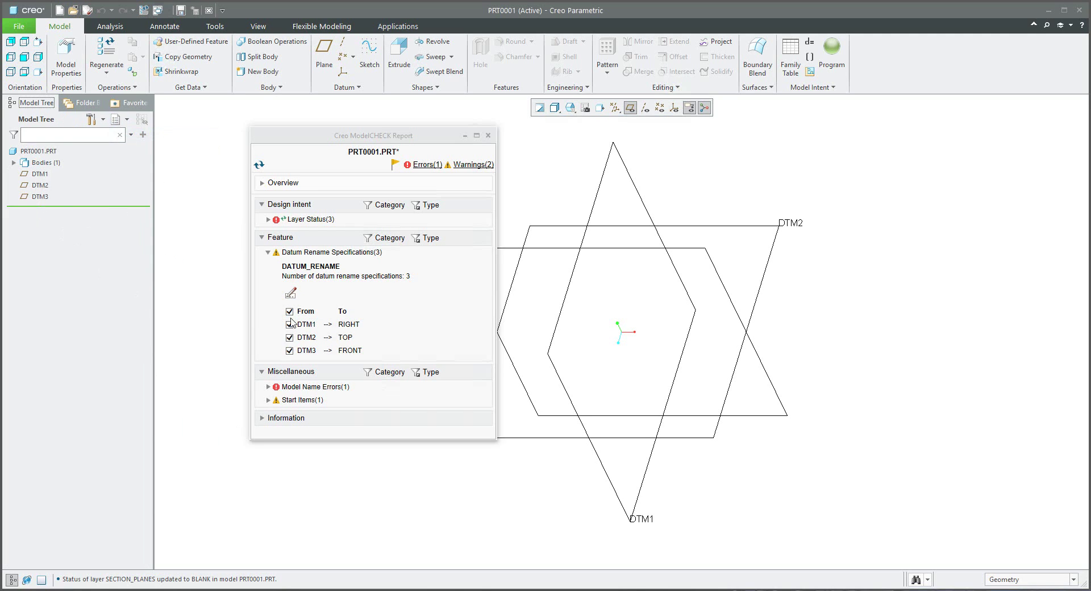
click(290, 292)
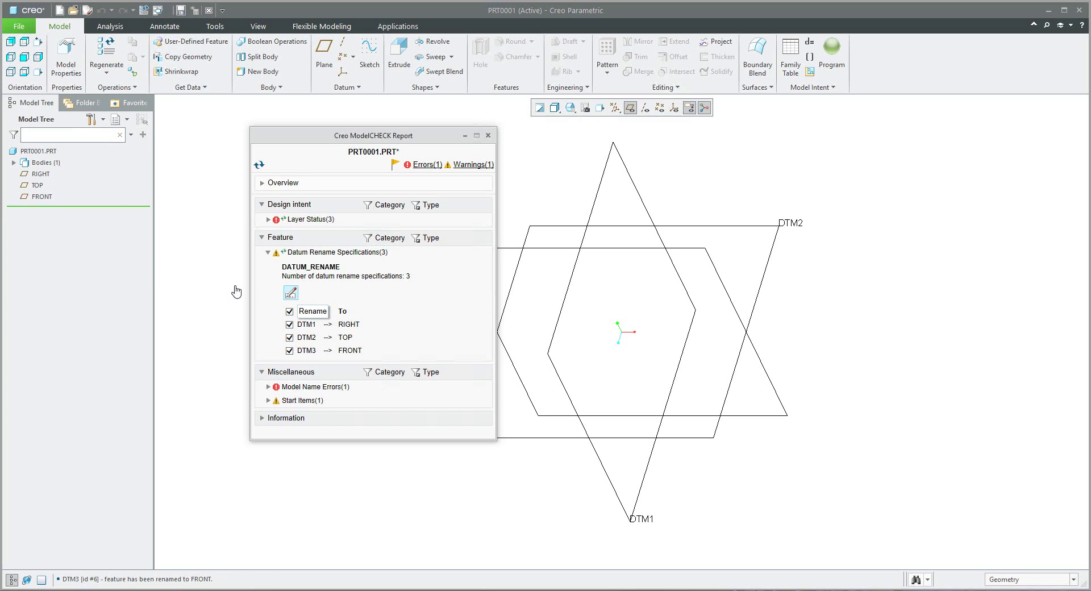
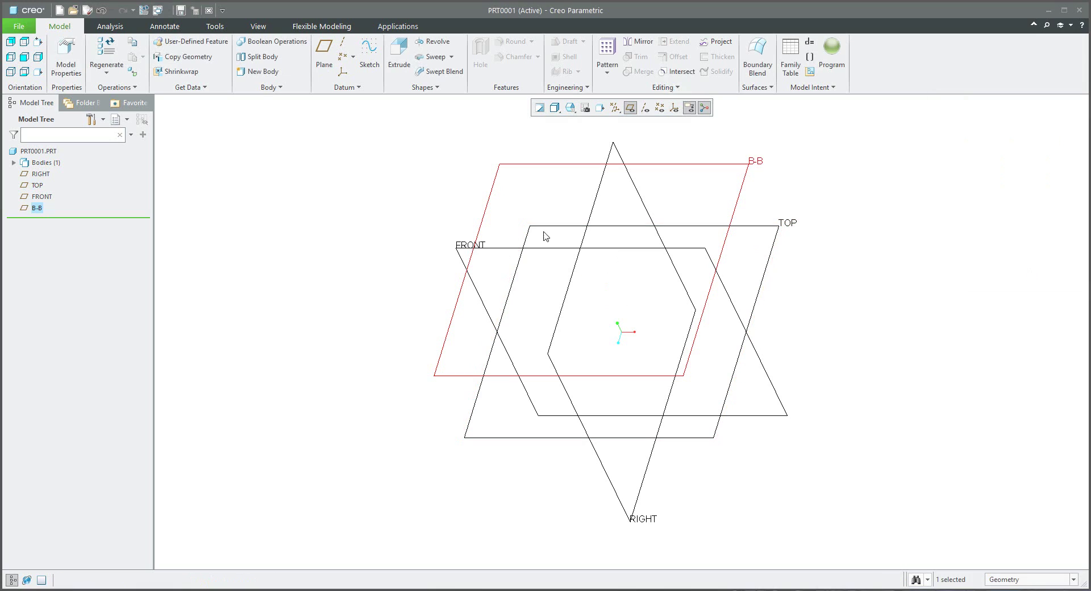
- Show the layer tree and examine the contents of the 04_PLANE layer and the SECTION_PLANES layer for plane B-B
click(334, 268)
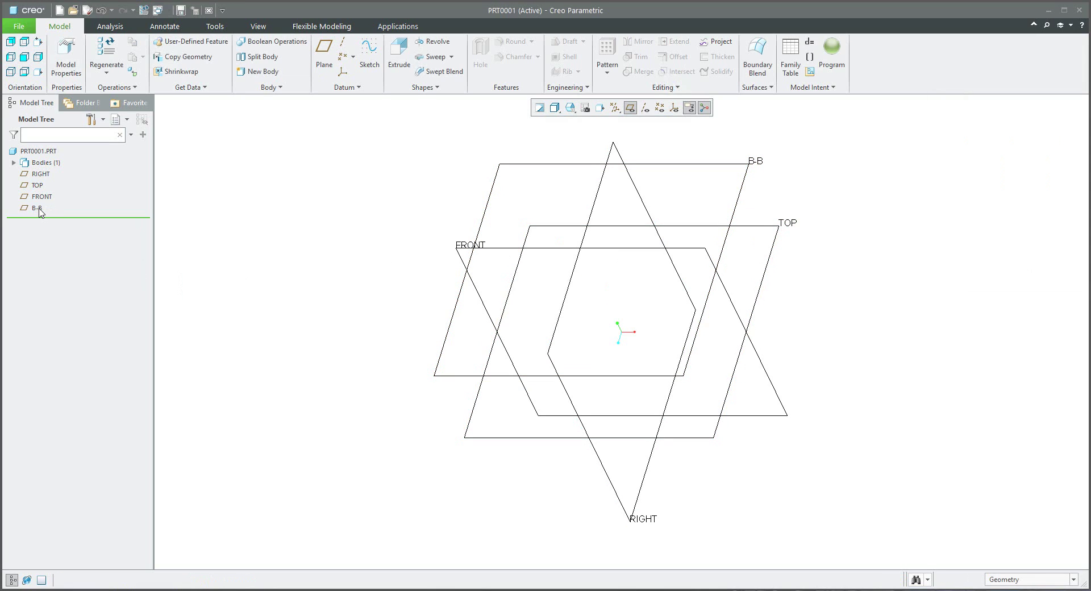
click(122, 120)
click(132, 136)
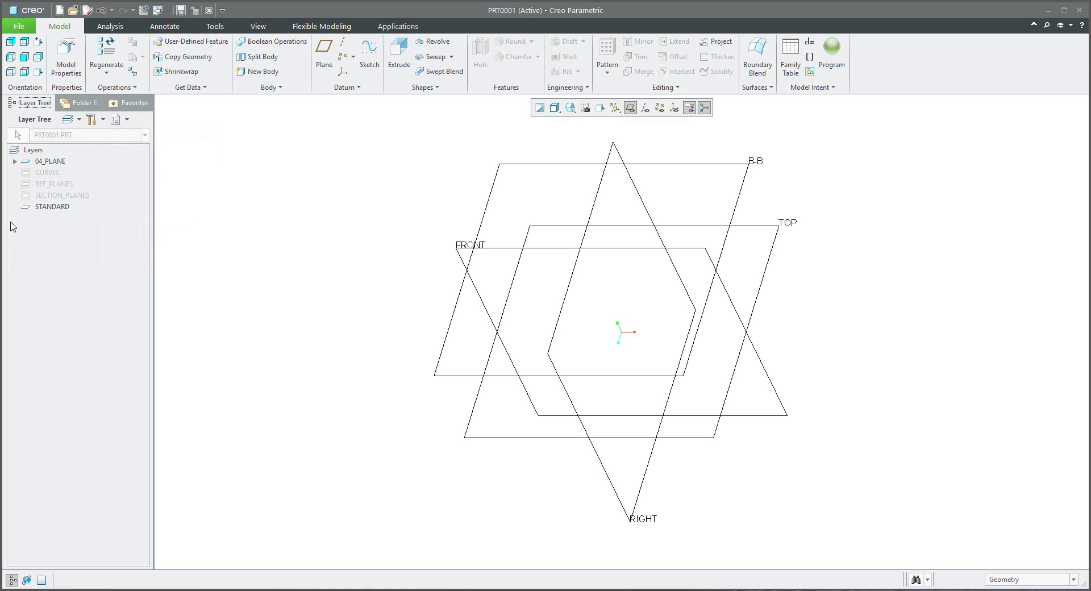
click(14, 161)
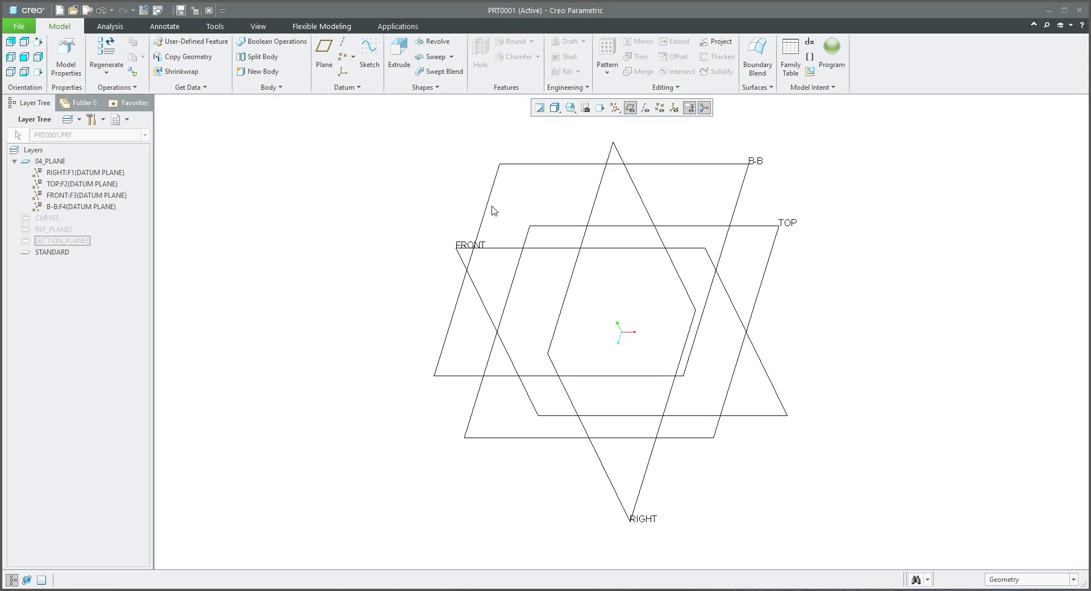
click(64, 240)
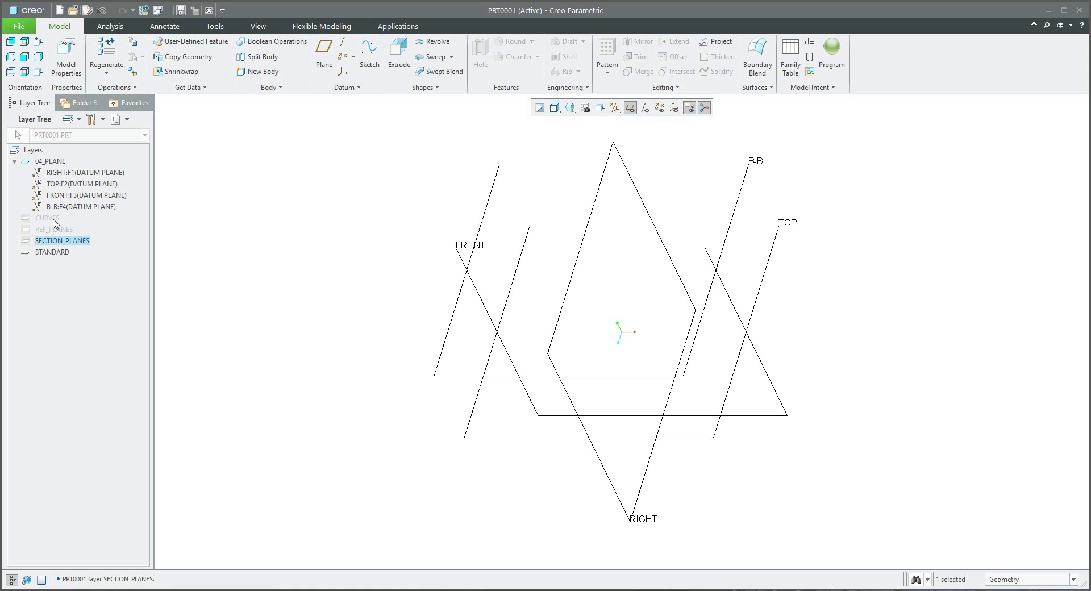
click(261, 270)
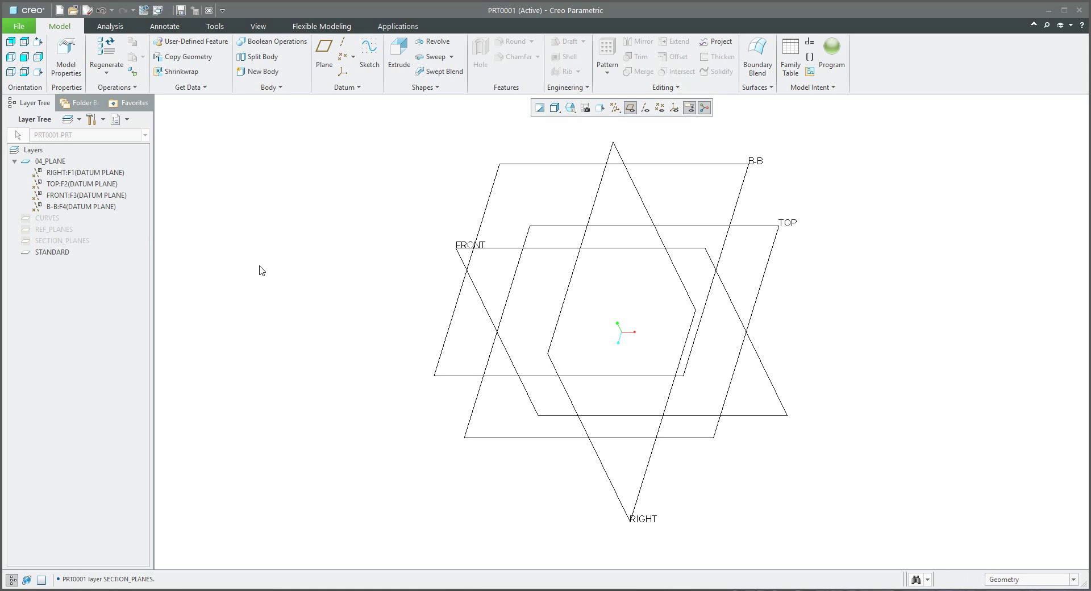
- Create a datum plane named A at zero offset from the RIGHT plane, and collapse the 04_PLANE layer
click(326, 50)
click(608, 206)
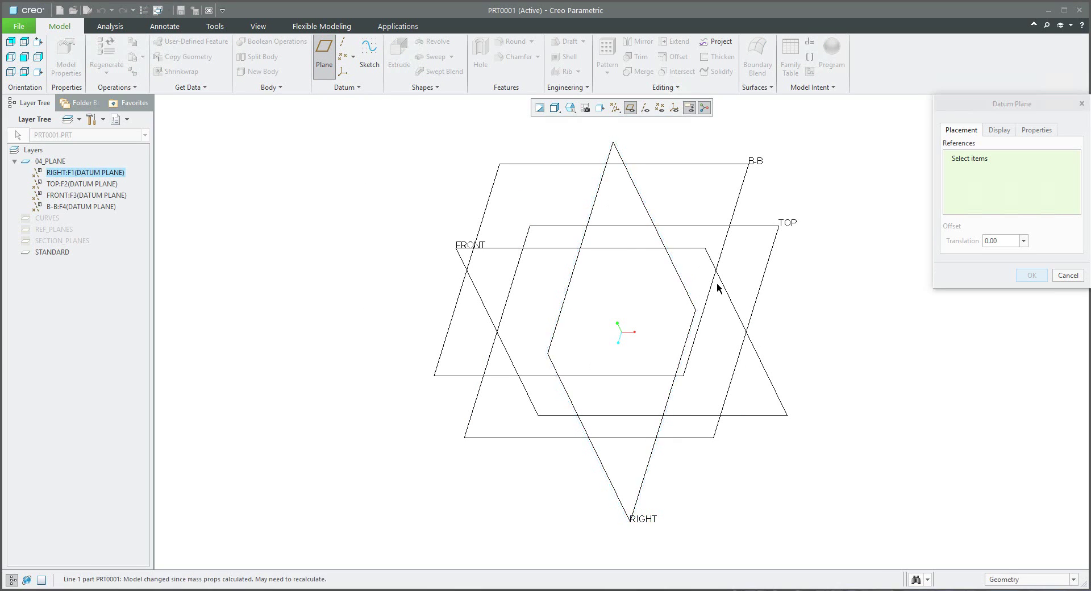
click(1044, 130)
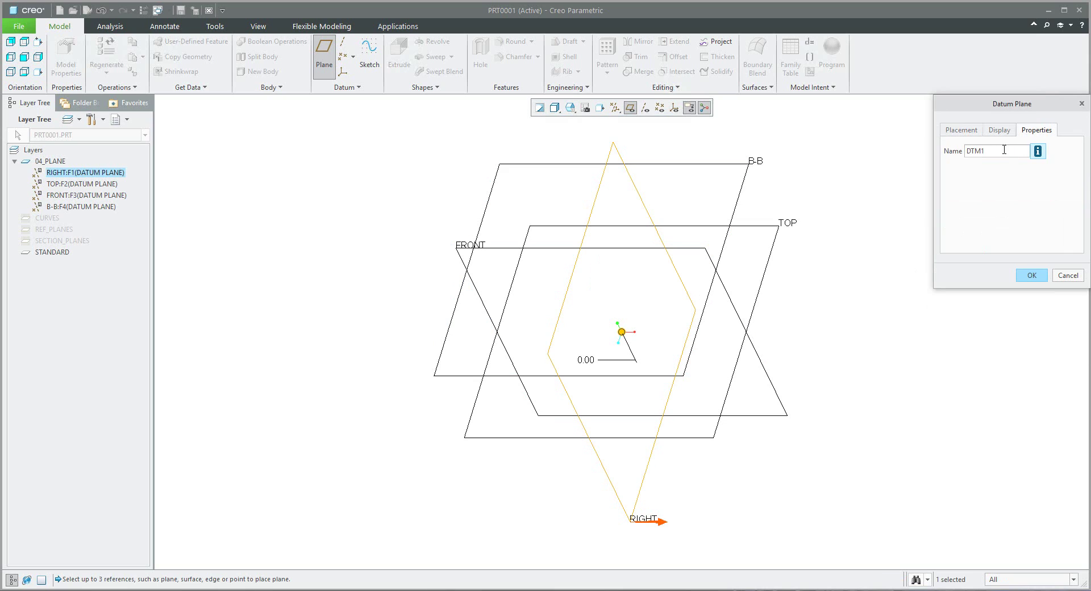
drag(1023, 151, 909, 148)
text(A)
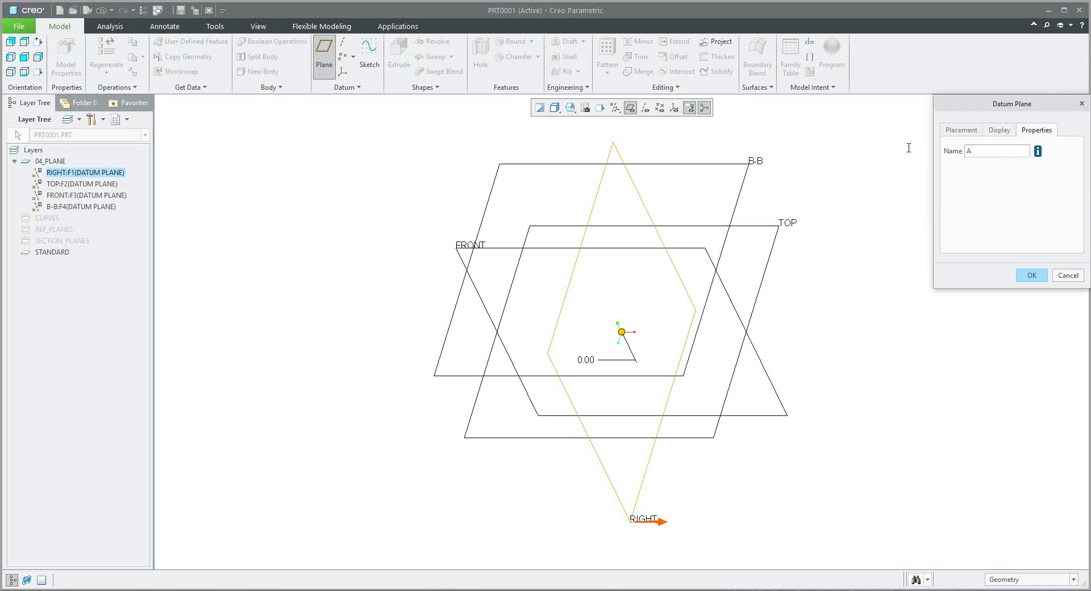
click(1032, 276)
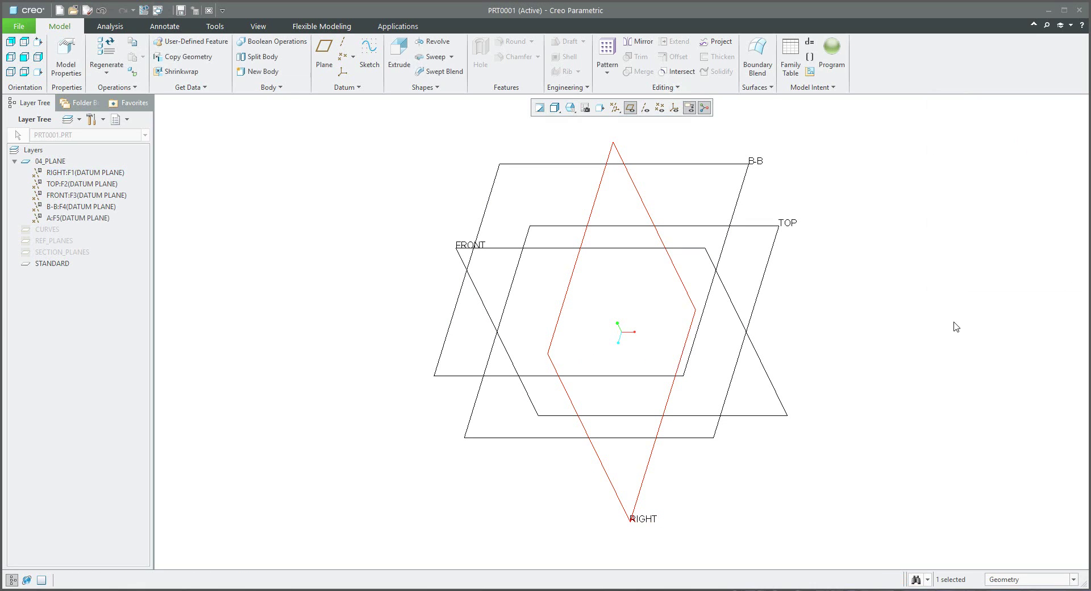
click(324, 401)
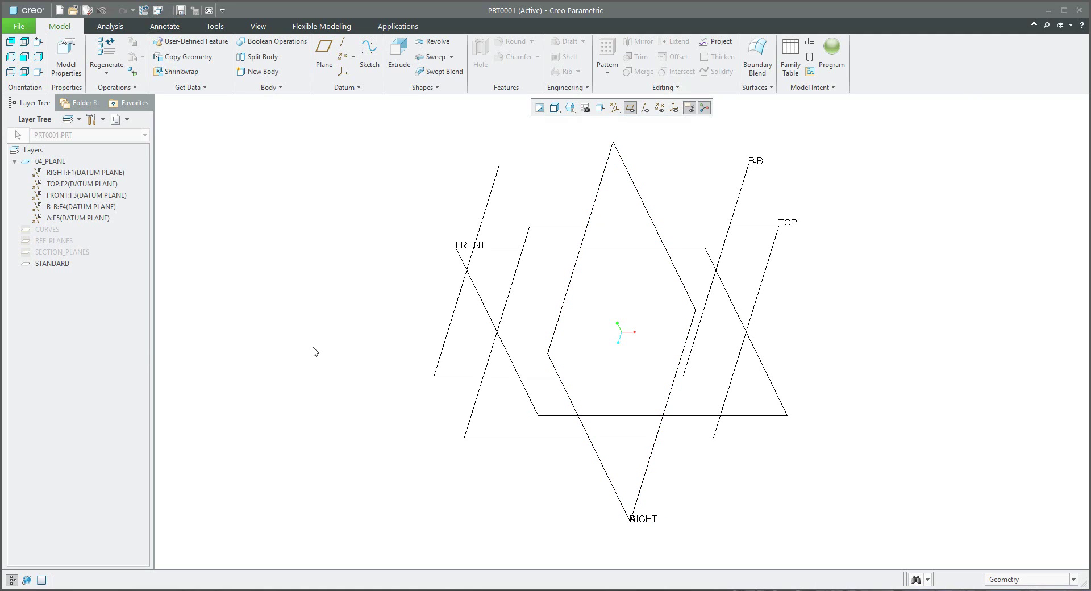
click(15, 162)
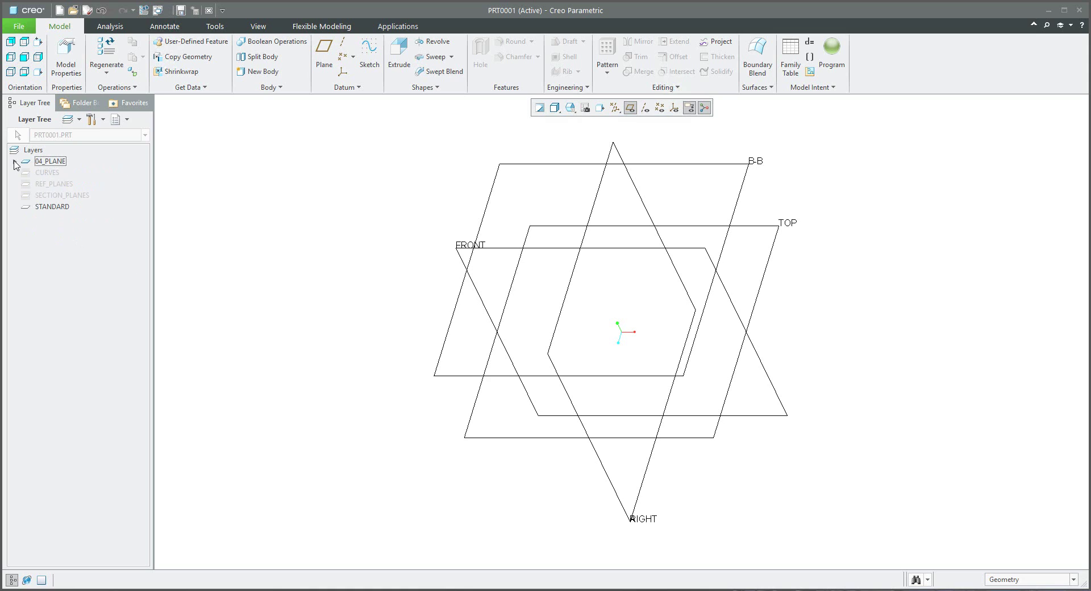
- Add planes A, B-B, FRONT, TOP and RIGHT to their REF_PLANES, SECTION_PLANES and STANDARD layers from the ModelCHECK layer placement error
click(303, 222)
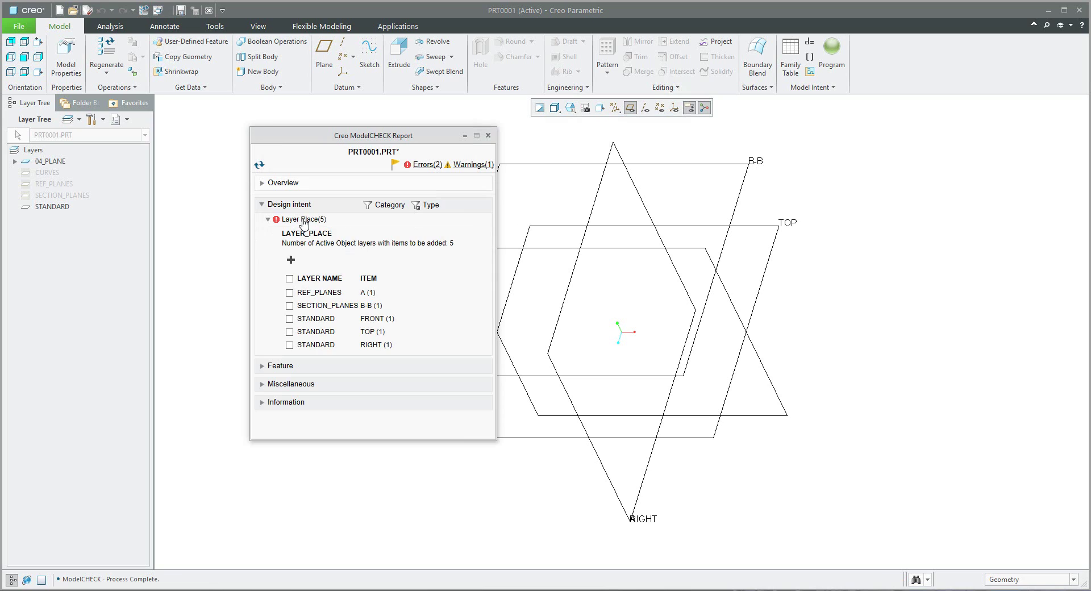
click(289, 279)
click(290, 260)
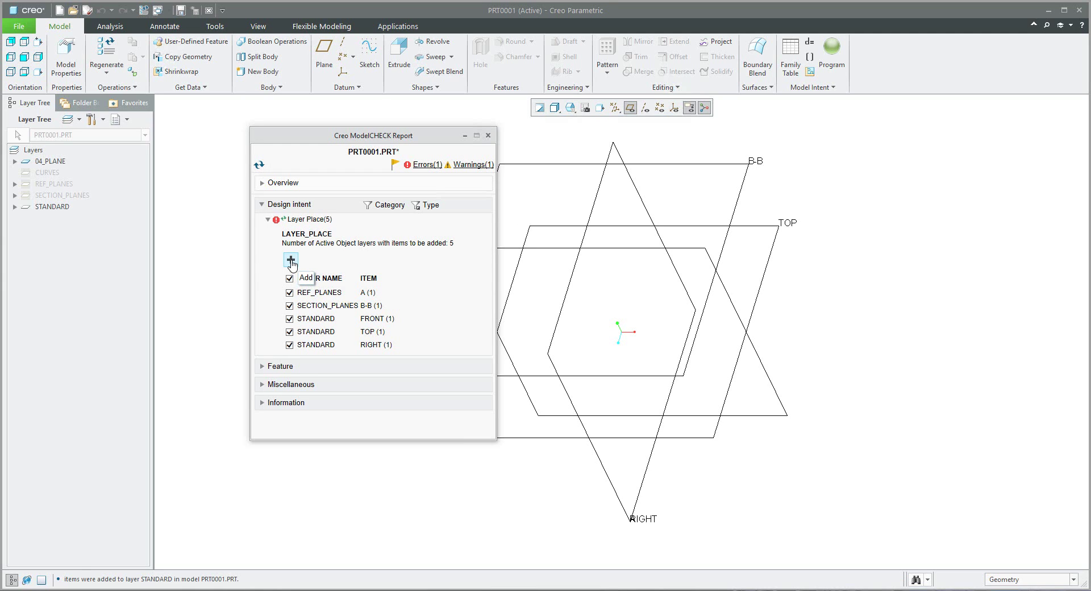
- Examine the contents of the REF_PLANES and SECTION_PLANES layers and the report's Information section, and close the report
click(14, 184)
click(15, 206)
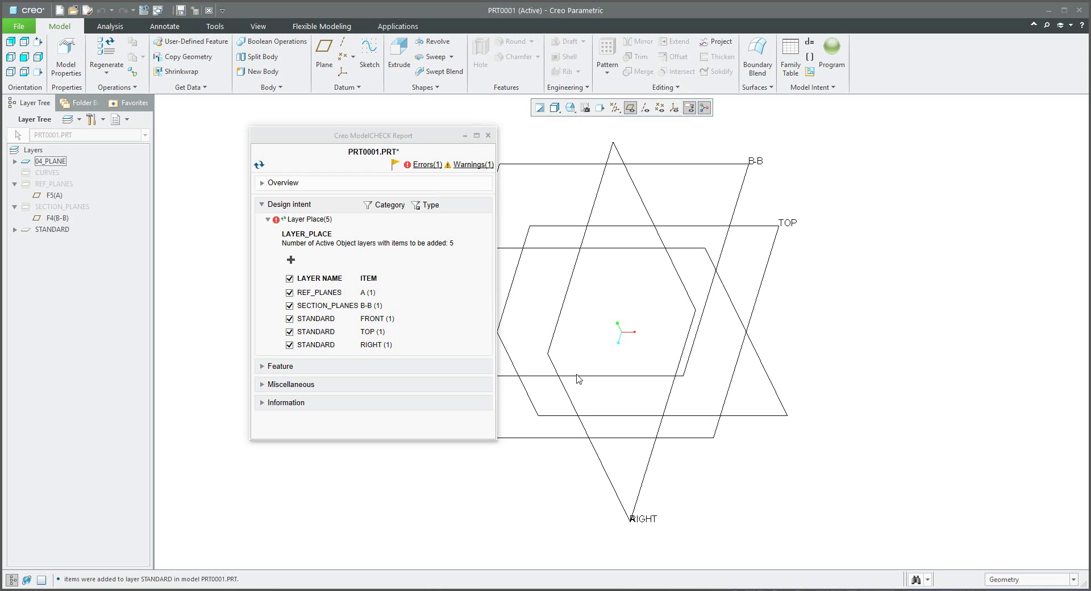
click(266, 404)
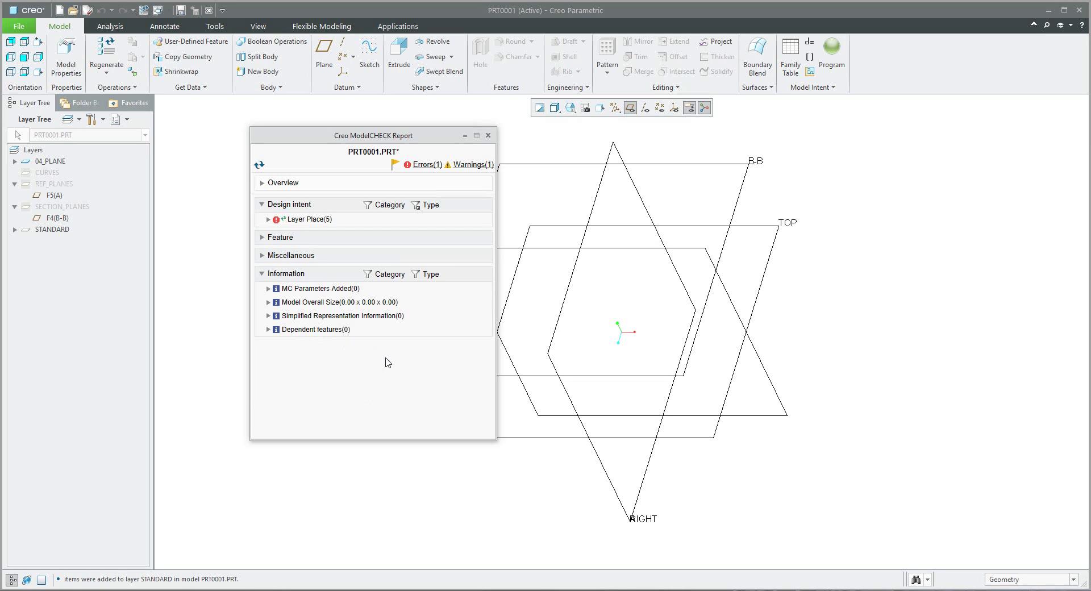
click(489, 135)
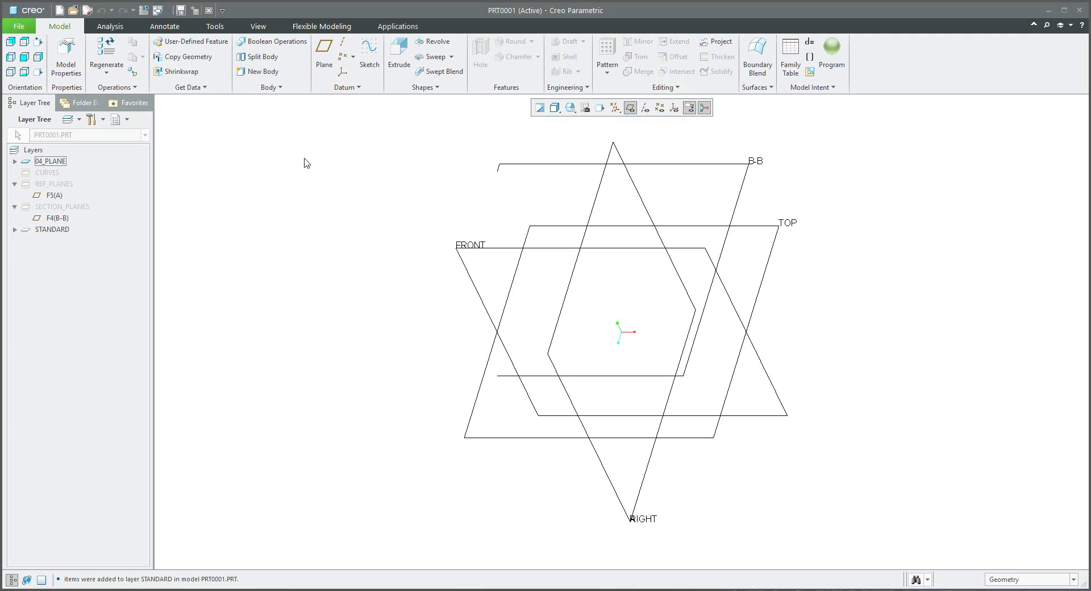
- Start an Extrude on the FRONT plane and sketch a rectangle about 177 by 191 with one corner at the origin
click(398, 55)
click(628, 268)
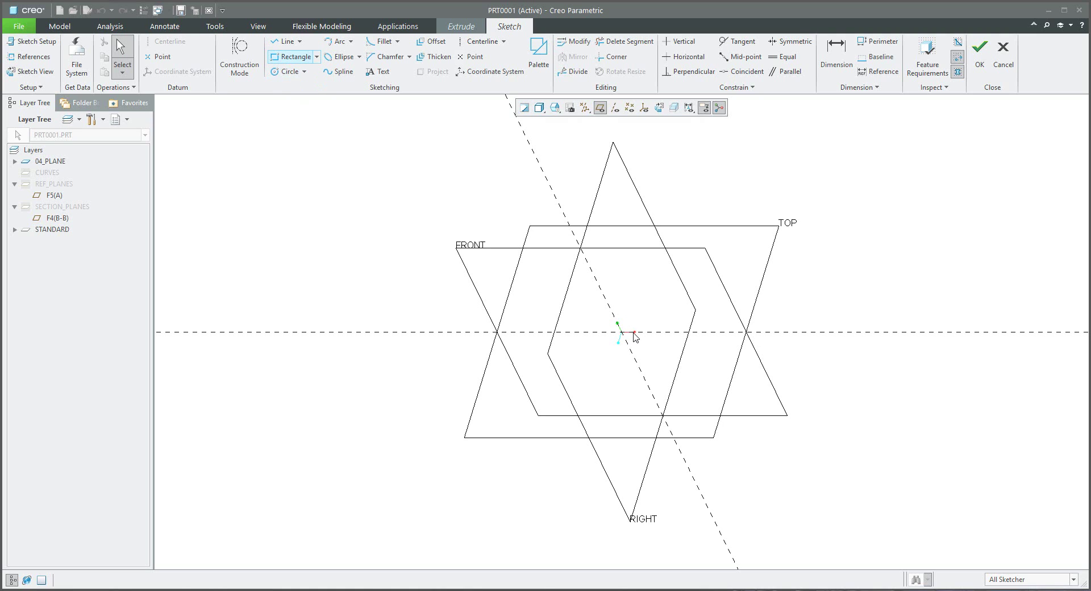
click(283, 57)
click(621, 332)
click(677, 269)
middle_click(774, 322)
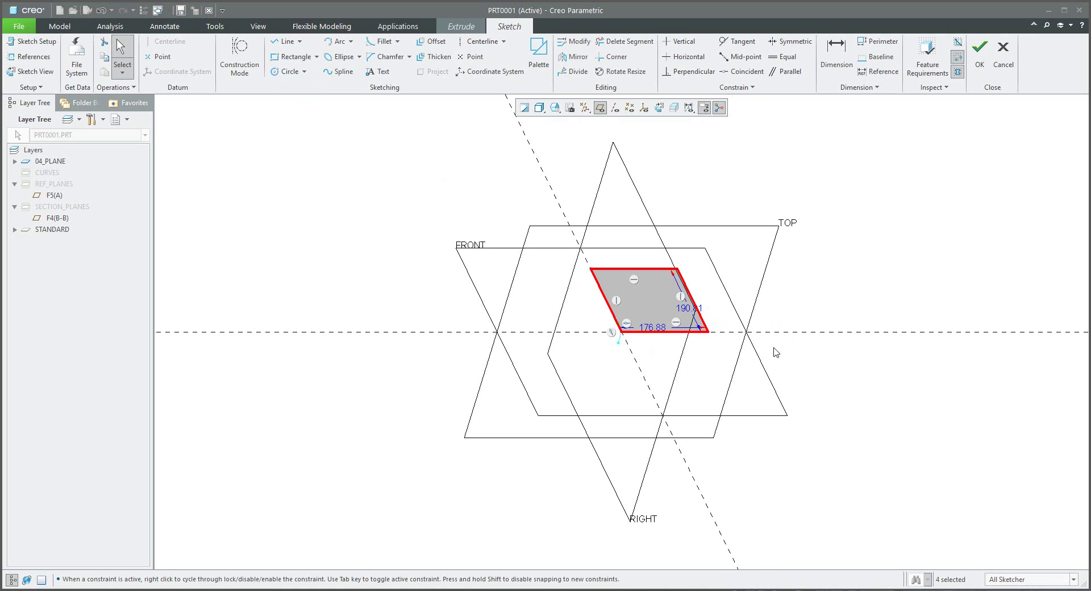
- Finish the rectangle sketch and extrude it as a solid with a depth of 222
click(978, 56)
double_click(602, 463)
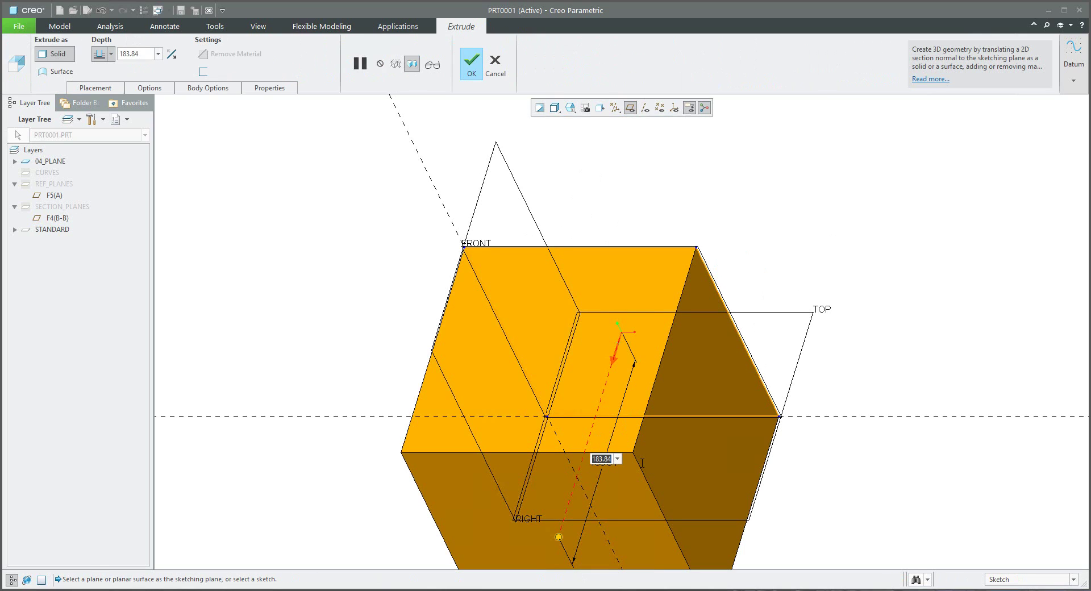
text(222)
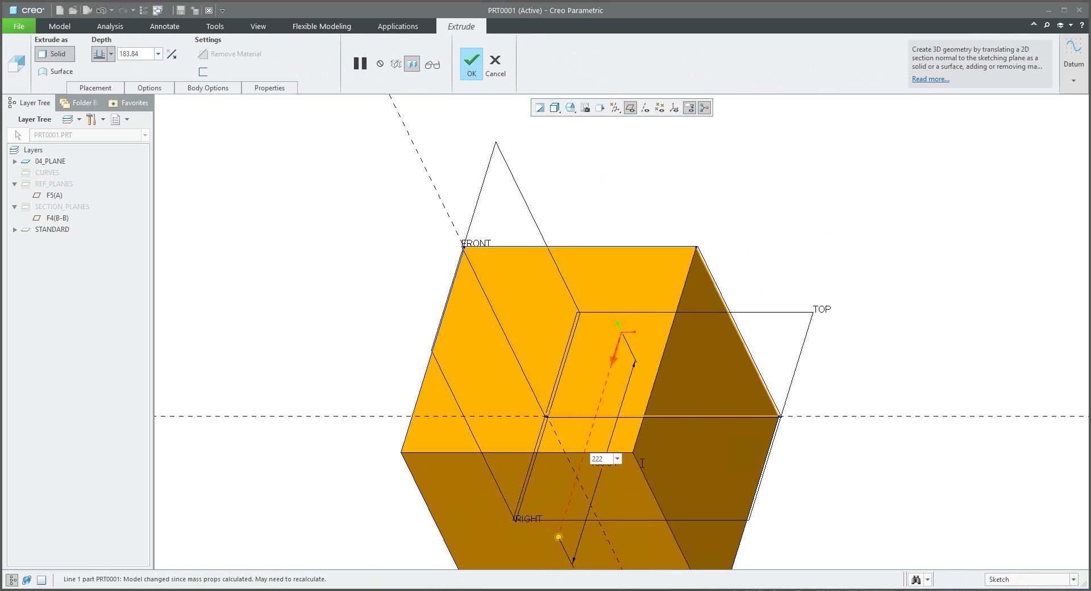
key(Return)
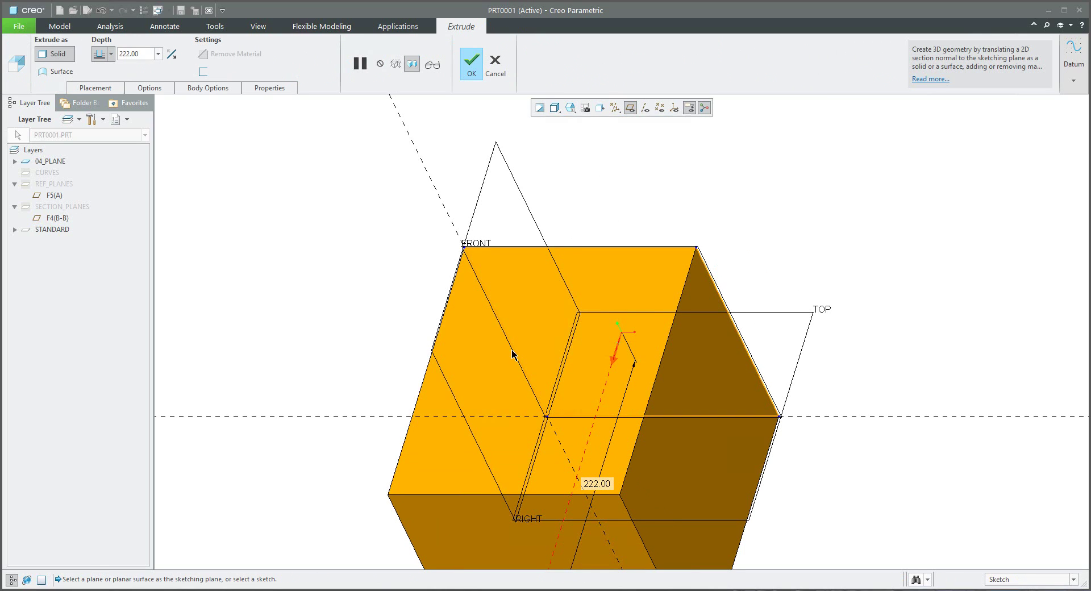
middle_click(320, 250)
click(322, 251)
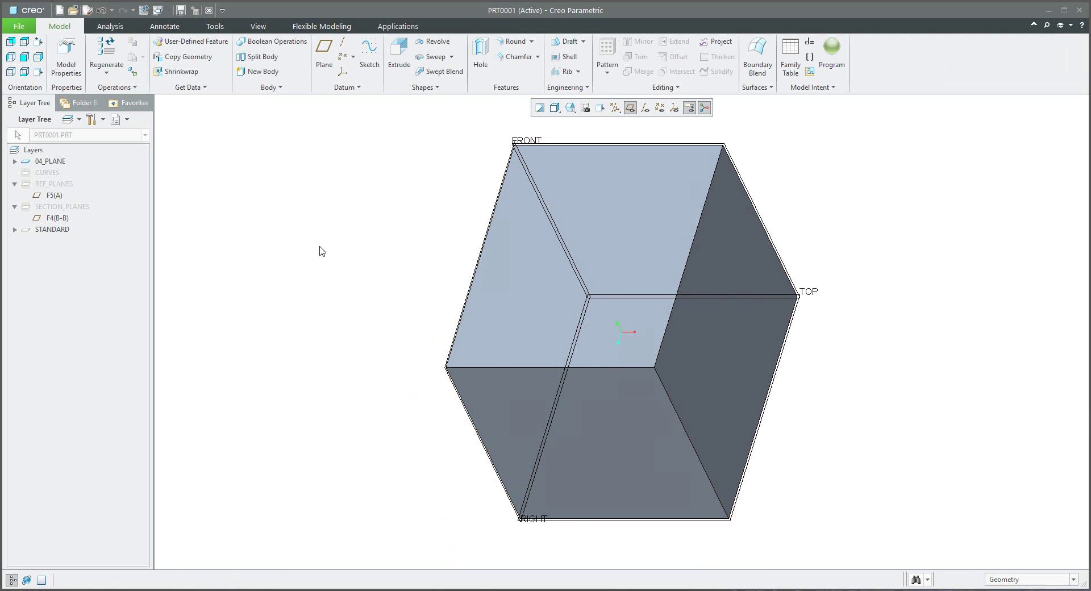
- Run ModelCHECK on the extruded part and check the model's overall size in the report's Information section
key(ctrl+g)
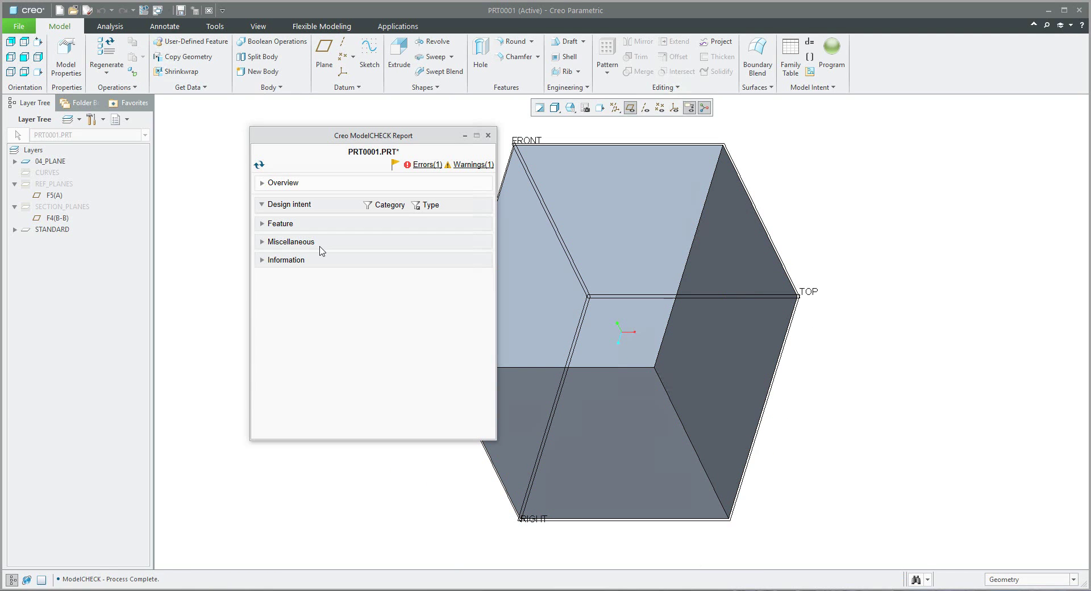
click(269, 260)
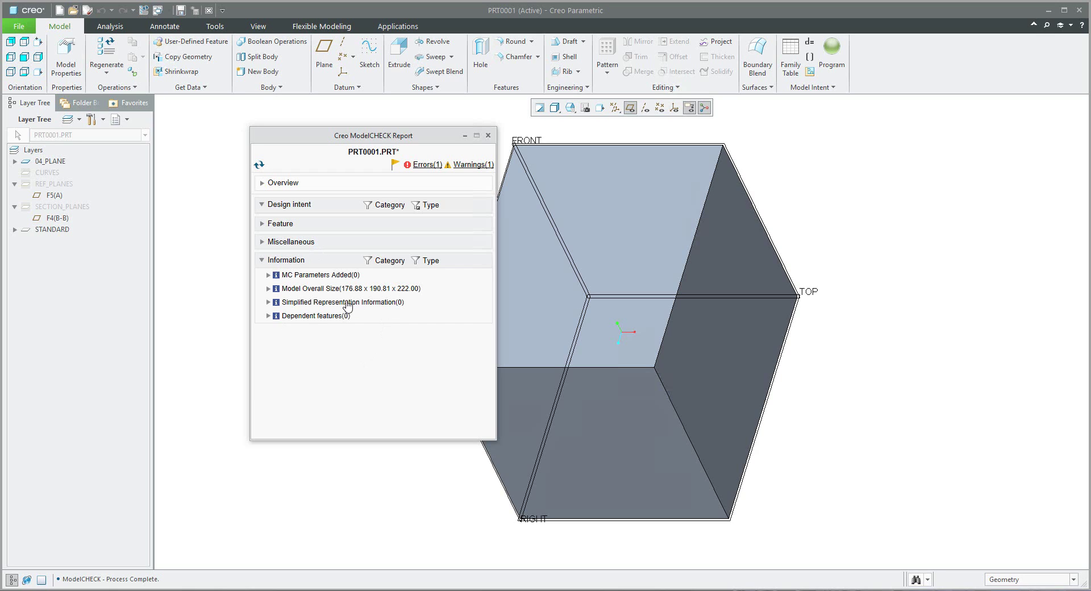